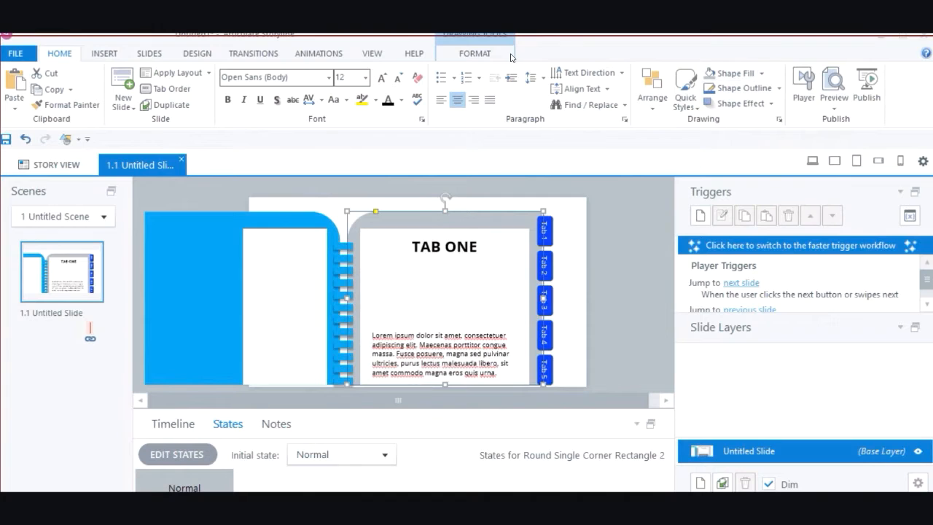
Step: Fill the notebook's gray right-hand cover with the blue of the left cover using the Eyedropper
click(762, 74)
click(688, 229)
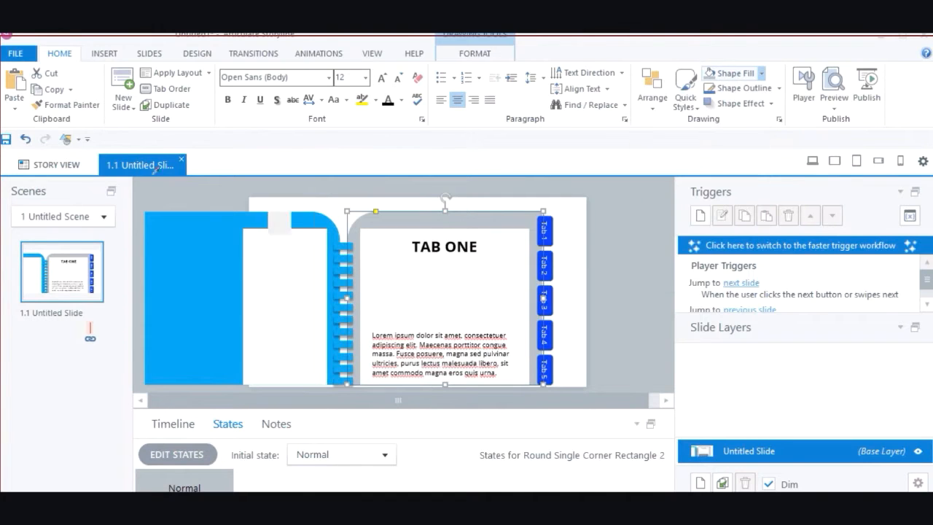
click(217, 237)
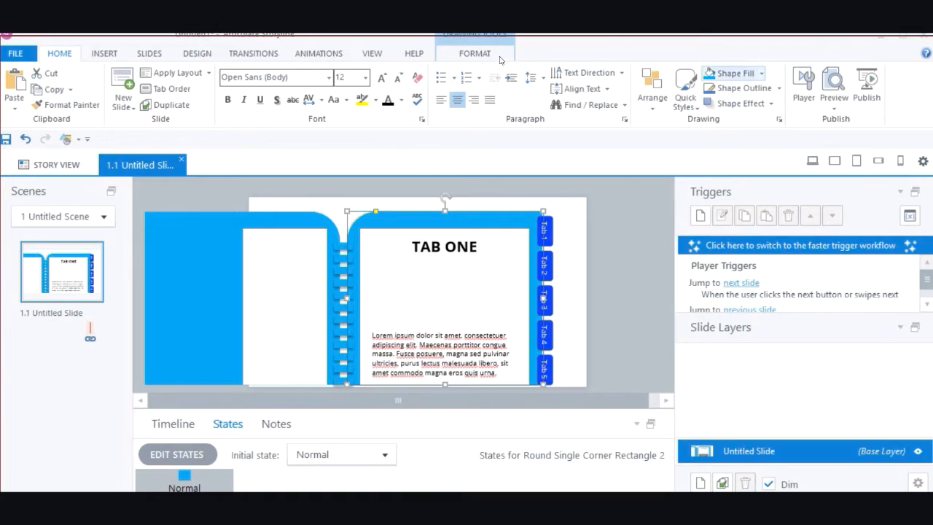
Step: Sample the left cover's blue in the custom fill colors, copy its HTML code, and close without applying a color
click(762, 73)
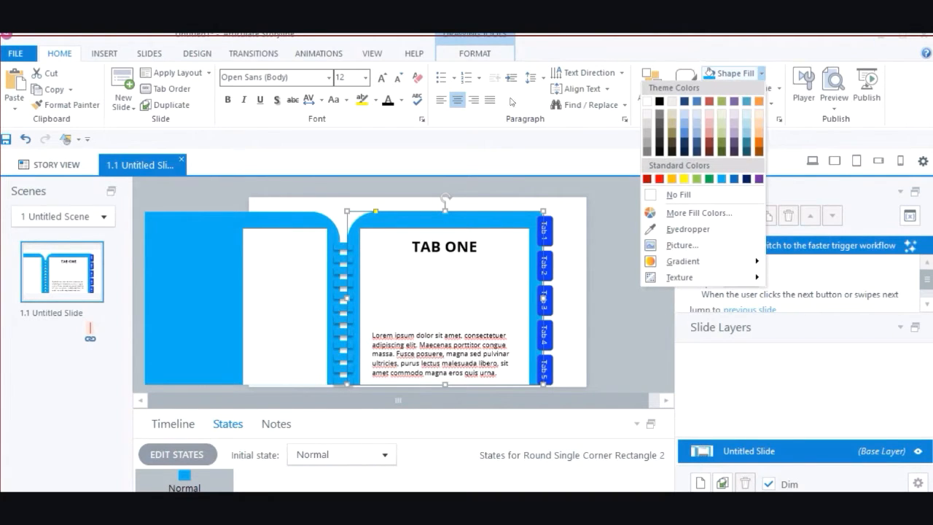
click(699, 213)
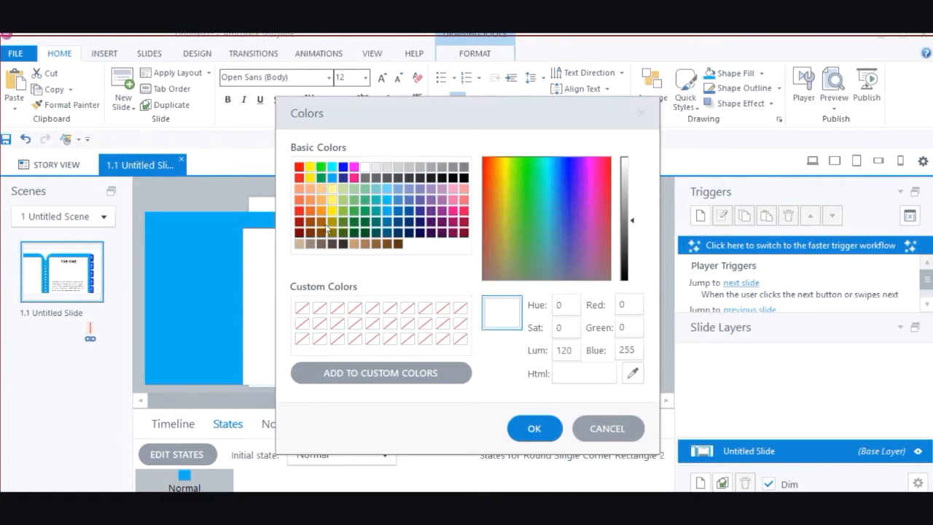
click(632, 373)
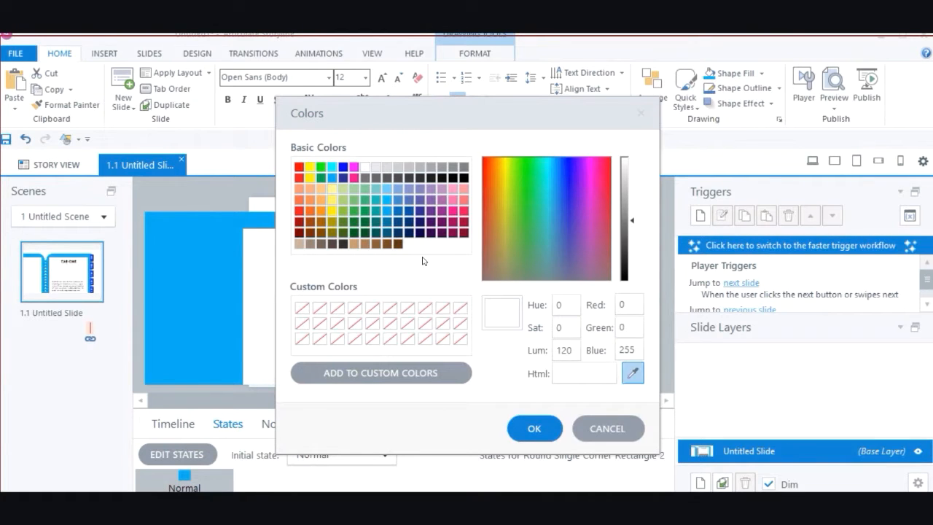
click(143, 216)
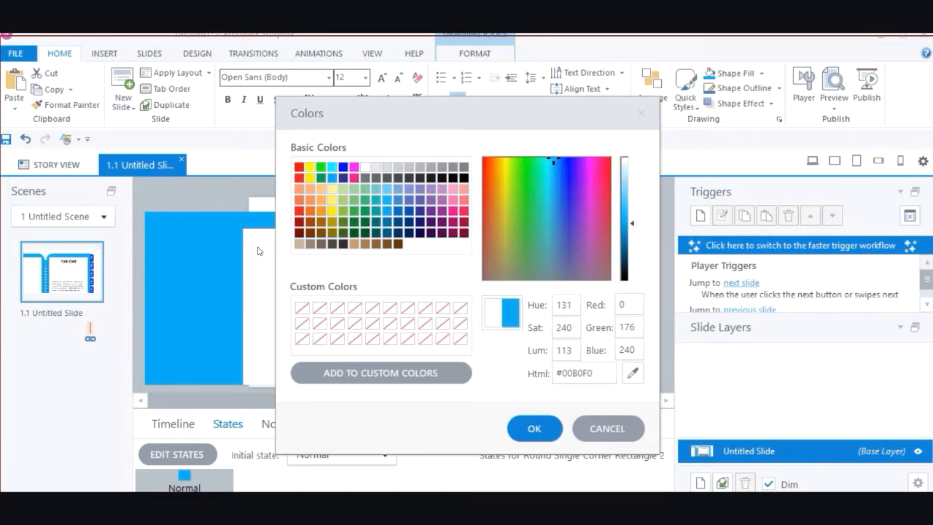
drag(598, 373, 549, 373)
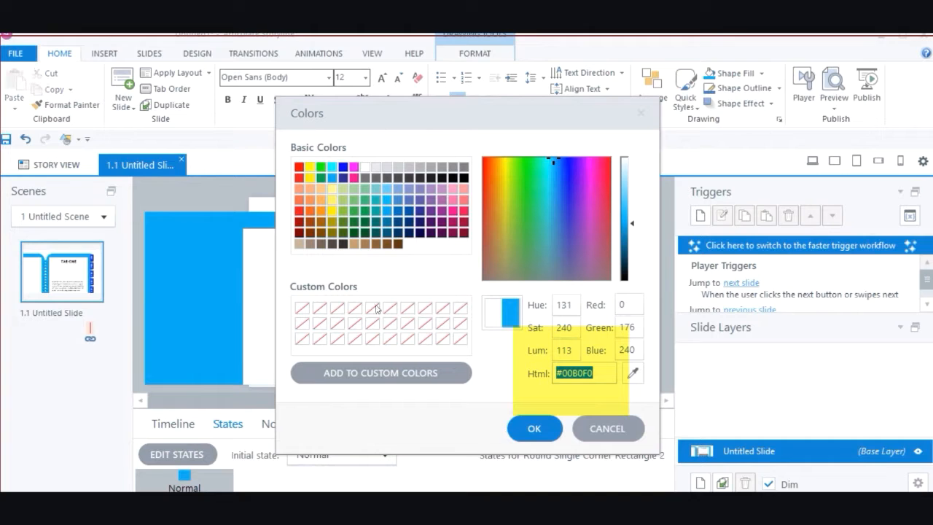
click(608, 428)
Step: Switch to Adobe Color and set the base color of the palette to #00B0F0
click(606, 511)
scroll(419, 263, down, 1)
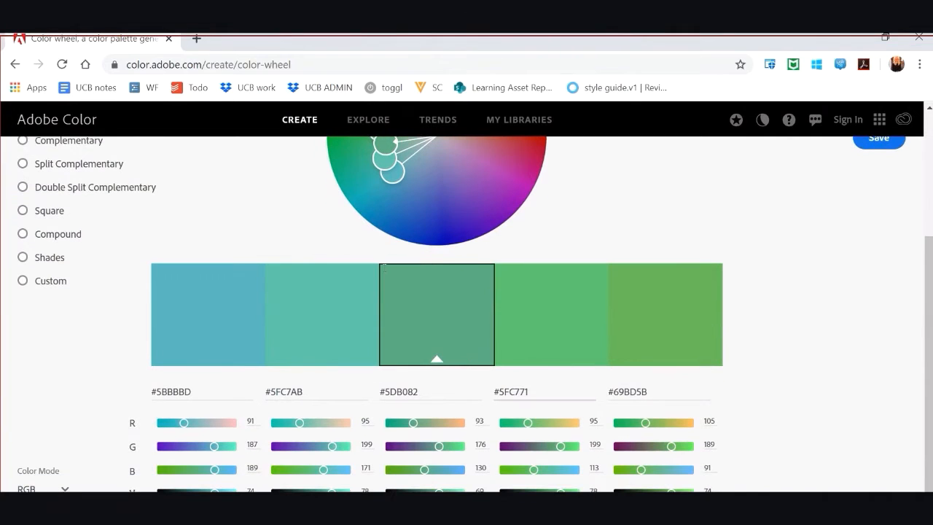
drag(209, 392, 143, 394)
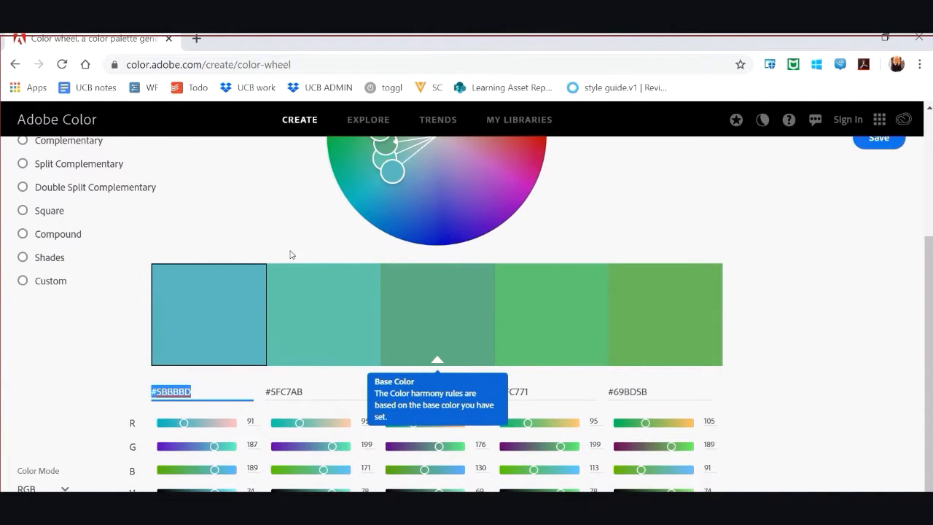
drag(421, 392, 372, 392)
click(423, 392)
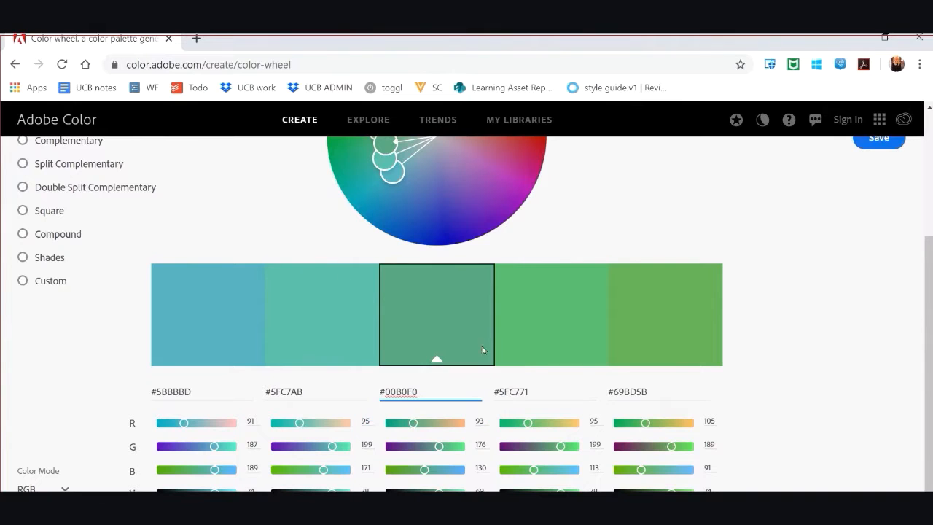
key(Return)
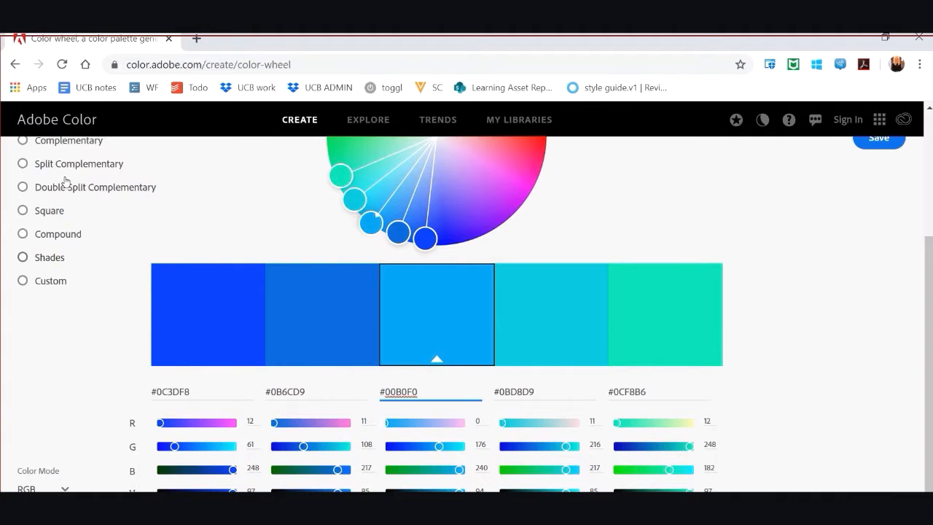
Step: Compare the palettes generated by the different color harmony rules, from Monochromatic through Custom, ending back on Analogous
scroll(63, 182, up, 1)
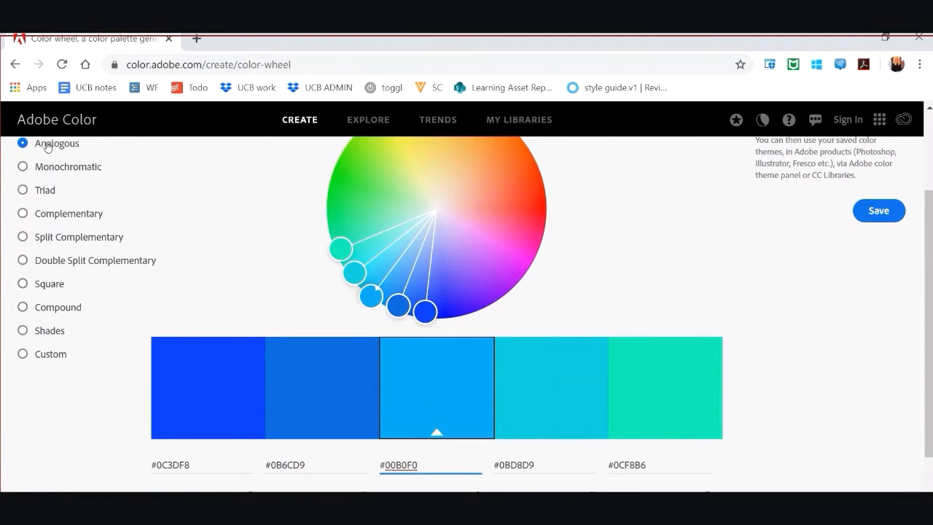
scroll(45, 146, up, 1)
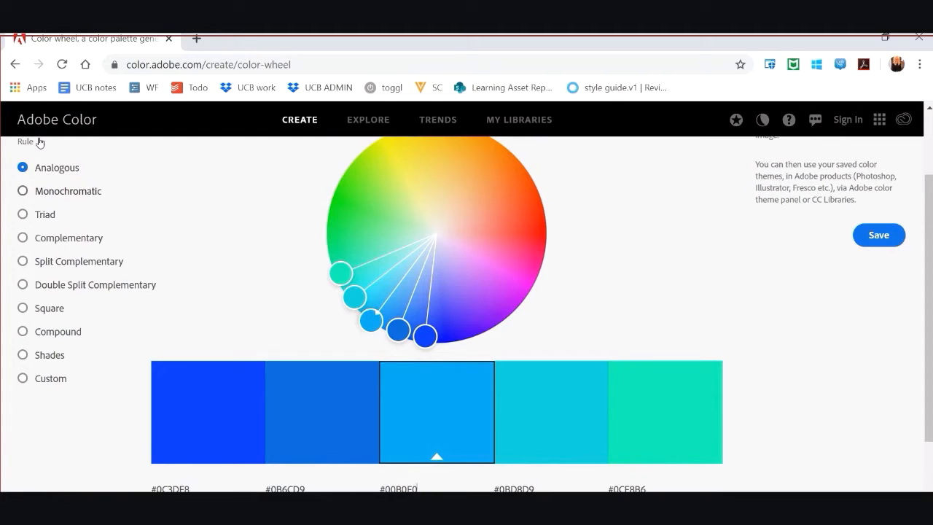
click(41, 191)
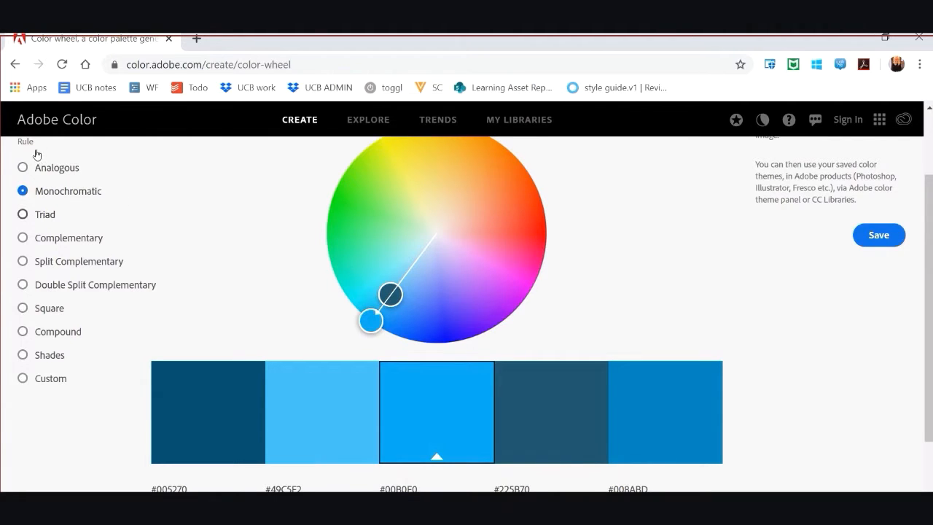
key(Down)
key(Down)
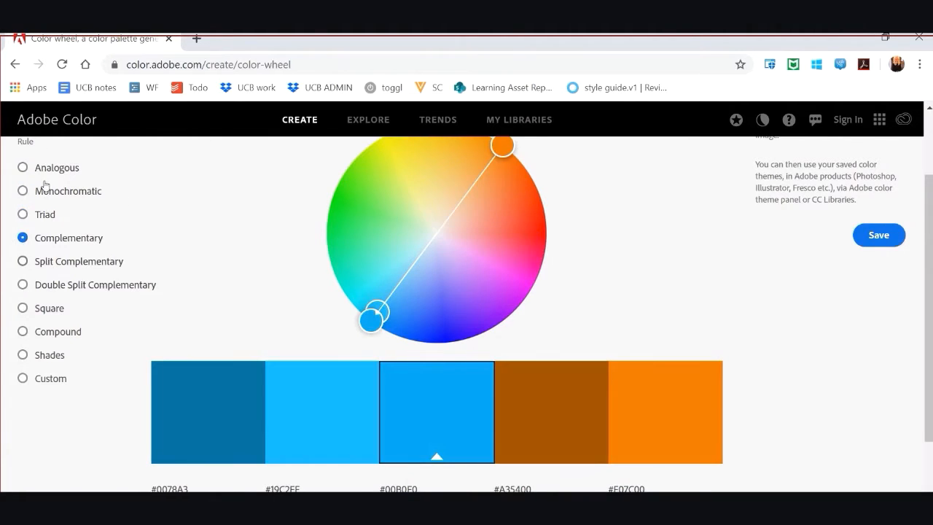
key(Down)
key(Down)
key(Down)
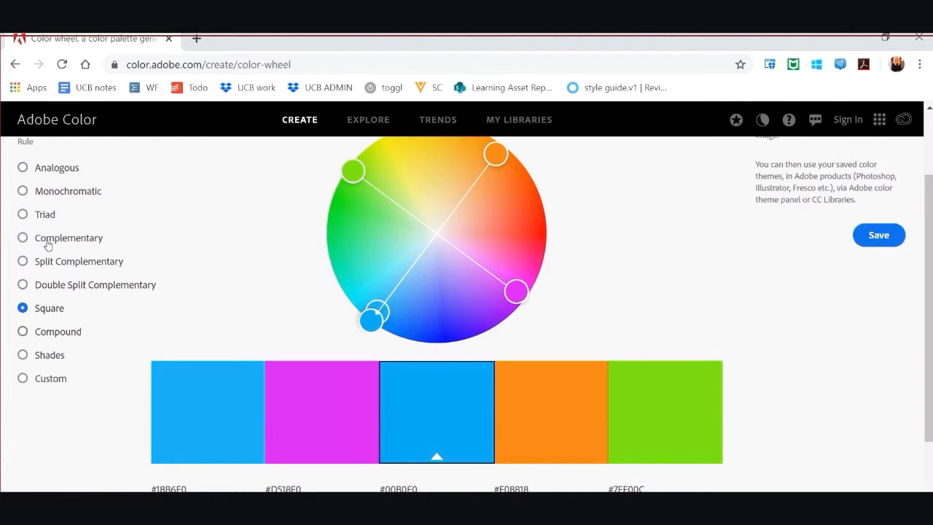
key(Down)
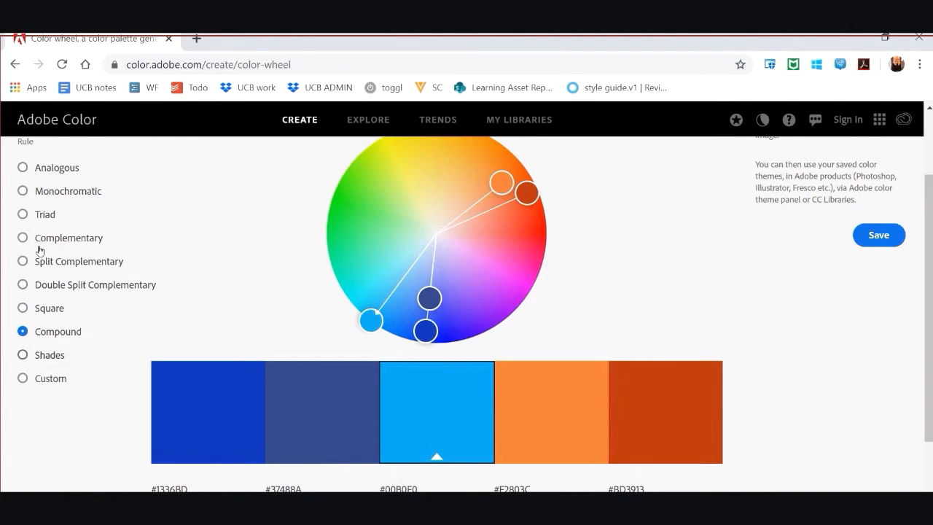
key(Down)
key(Down)
key(Down)
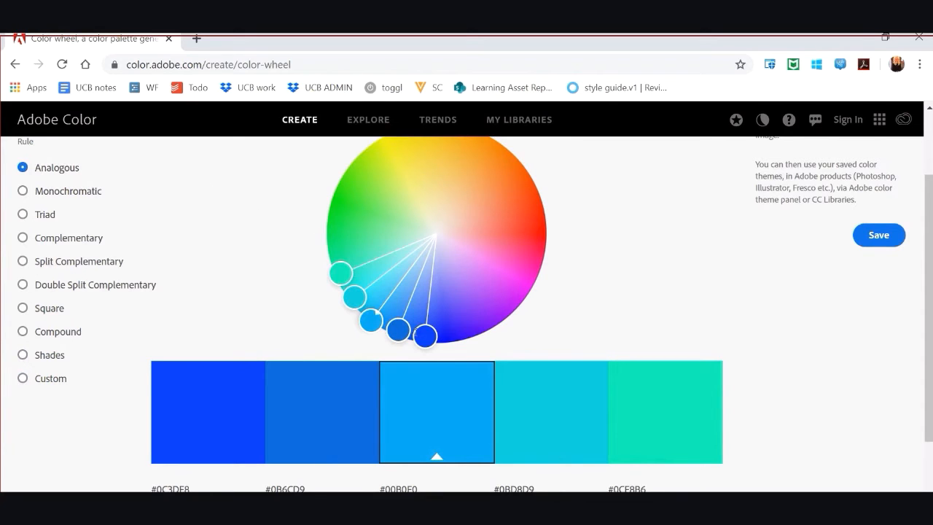
Step: Select the hex code of the green swatch in the Analogous palette and switch back to Storyline
key(Tab)
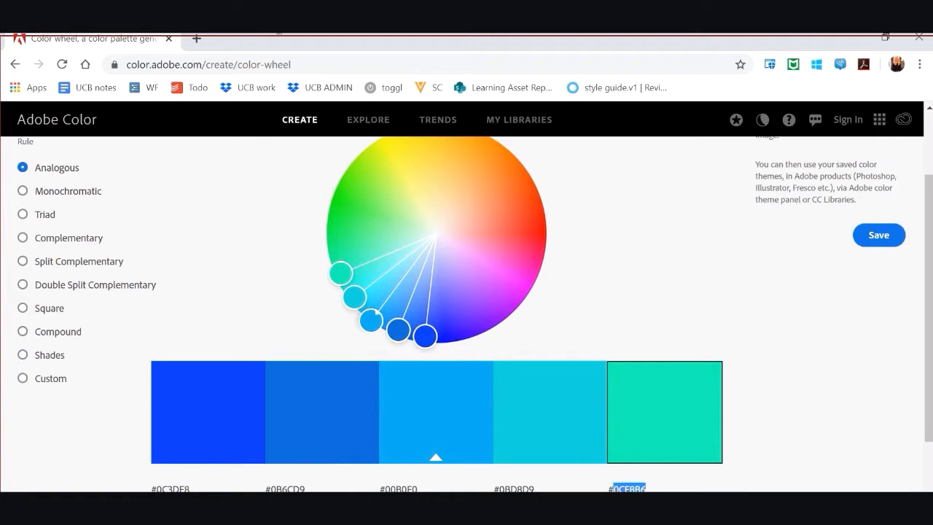
drag(158, 40, 932, 55)
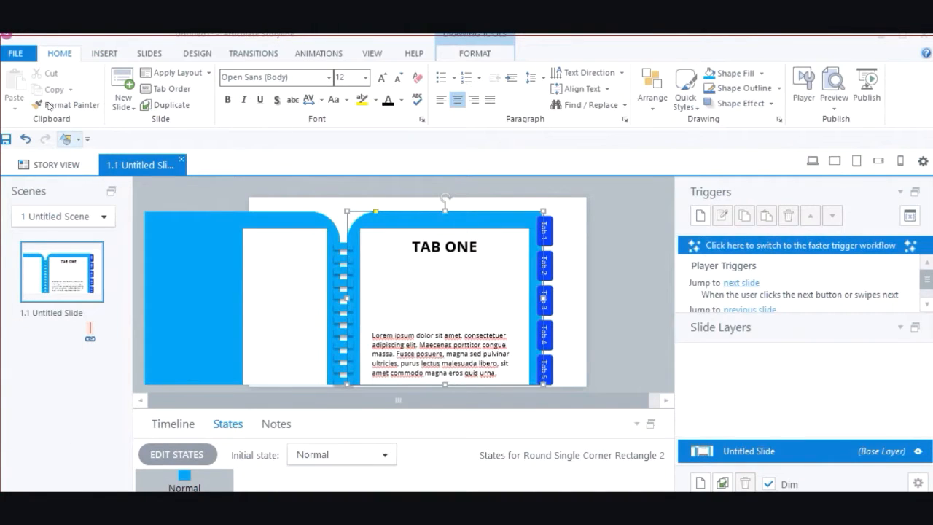
Step: Draw a rectangle spanning the full slide width across the lower part of the slide, over the notebook
click(67, 138)
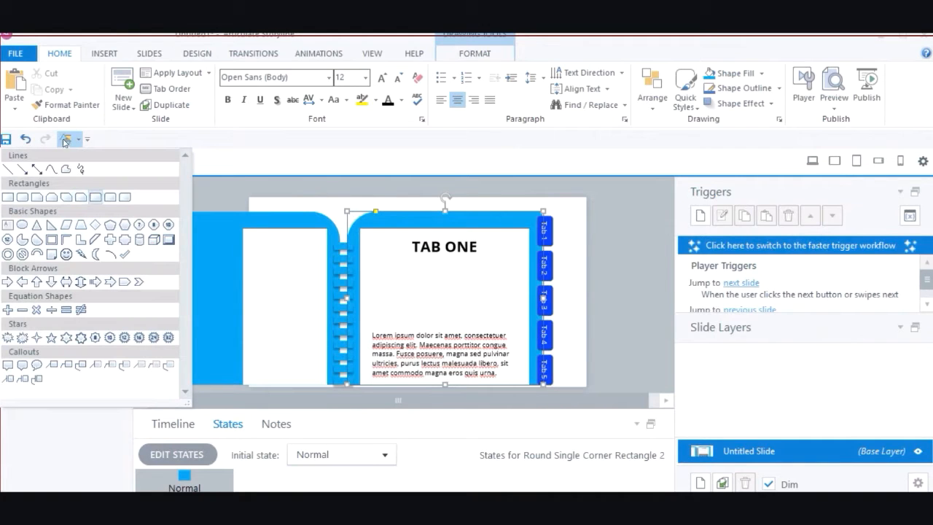
click(22, 197)
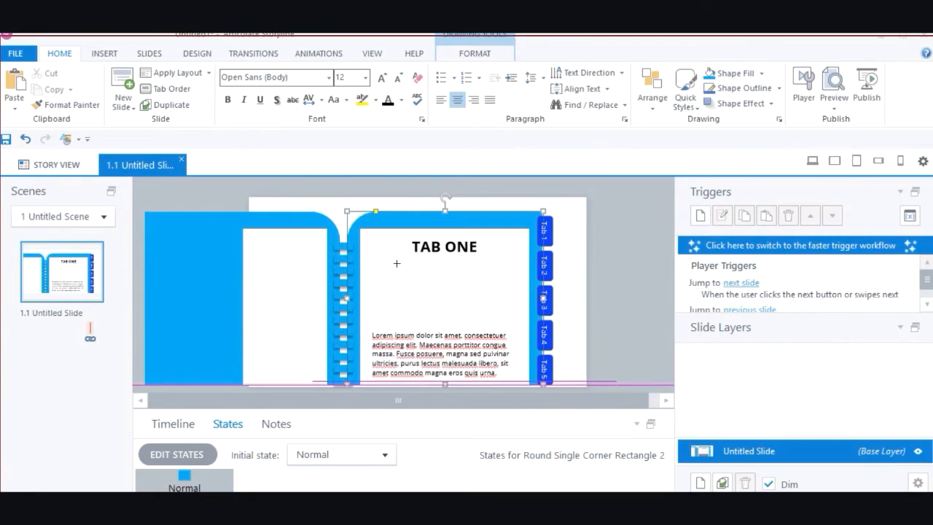
mouse_move(591, 387)
mouse_down()
mouse_move(382, 298)
mouse_move(242, 315)
mouse_up()
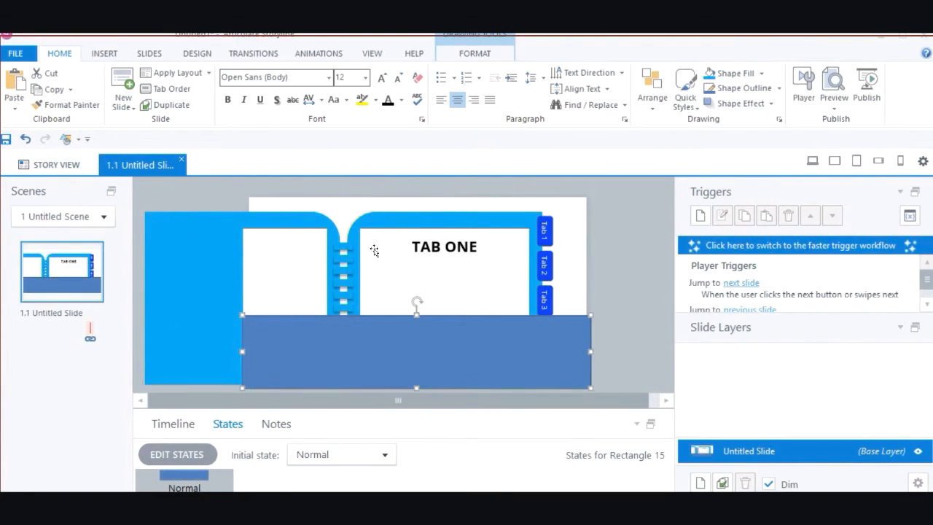
Step: Go back to Adobe Color, copy the green swatch's hex code 0CF8B6, and return to the Storyline slide
click(762, 73)
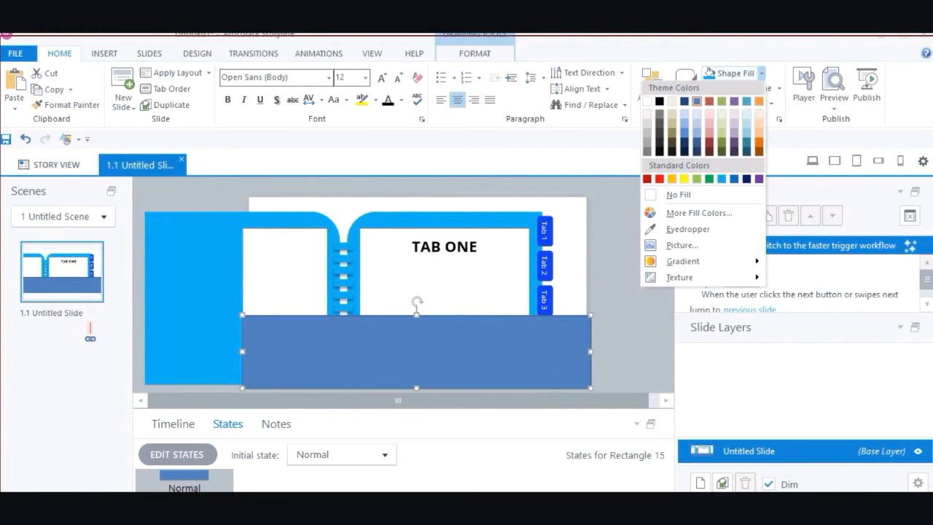
key(Escape)
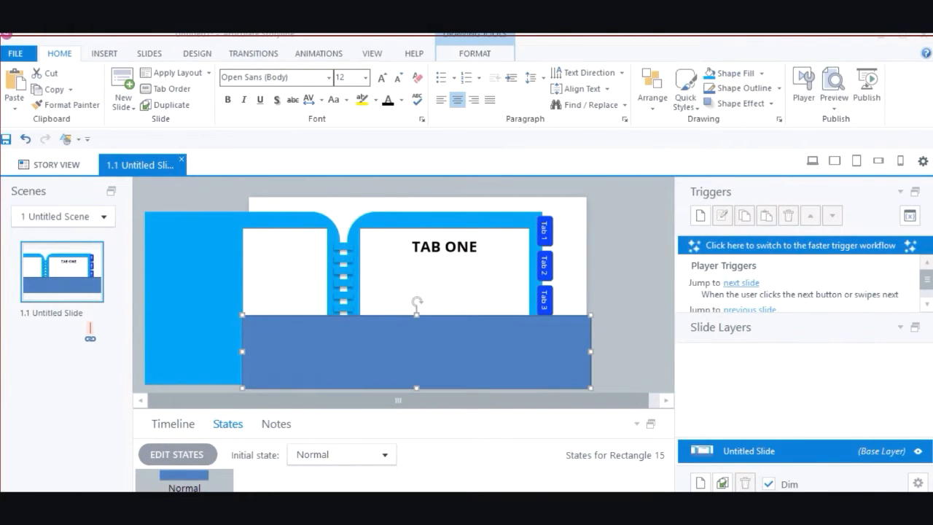
drag(932, 149, 474, 35)
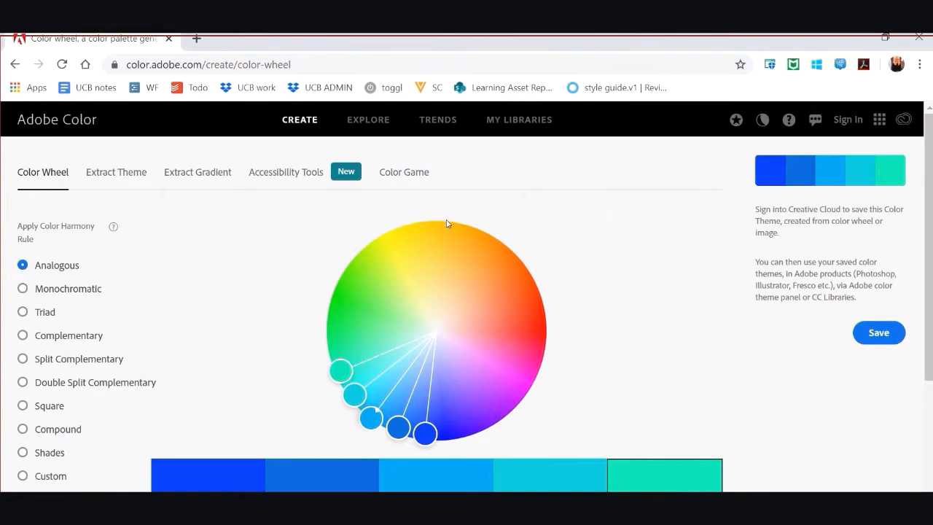
scroll(445, 273, down, 3)
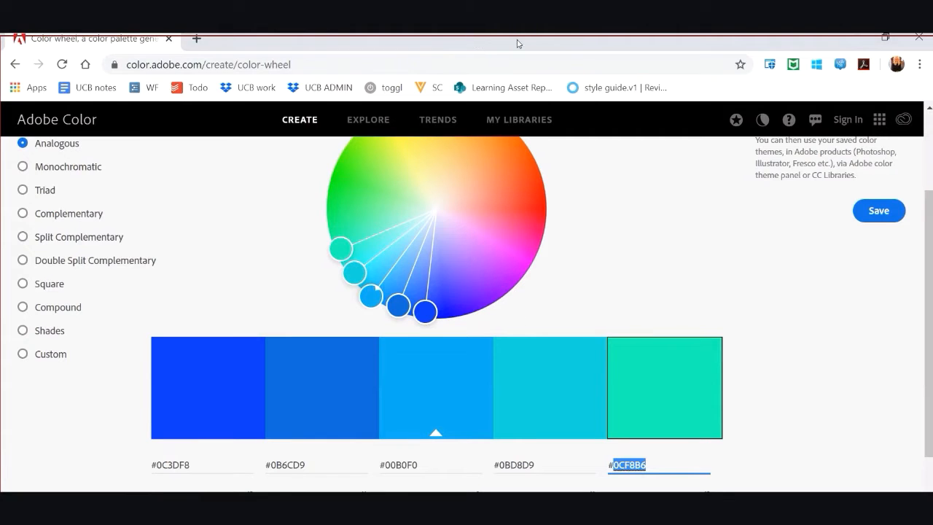
drag(515, 41, 926, 35)
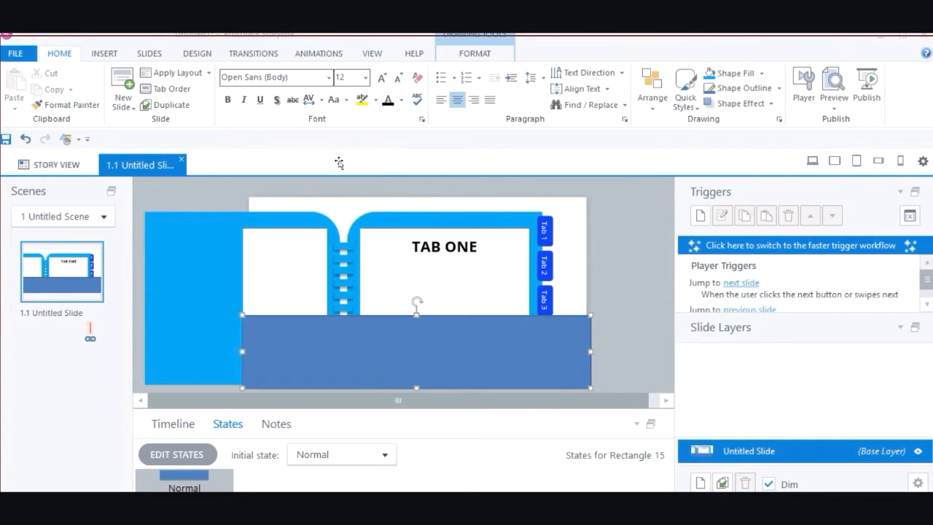
Step: Fill the new rectangle with the custom color 0CF8B6
click(761, 73)
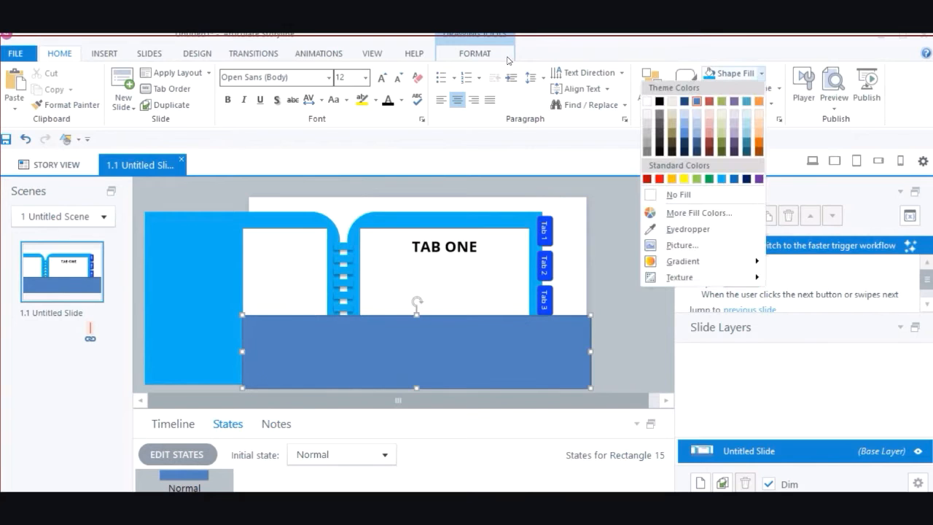
key(Up)
key(Up)
key(Up)
key(Up)
key(Up)
key(Return)
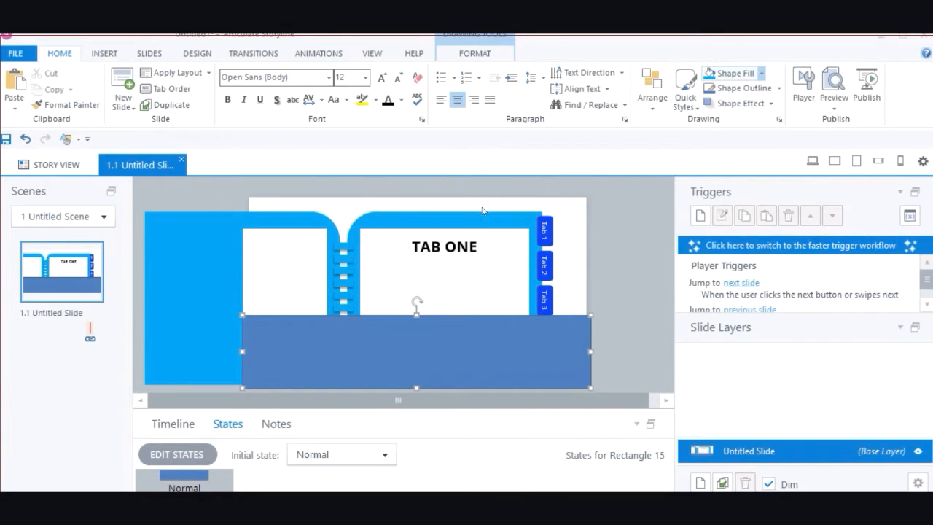
text(0CF8B6)
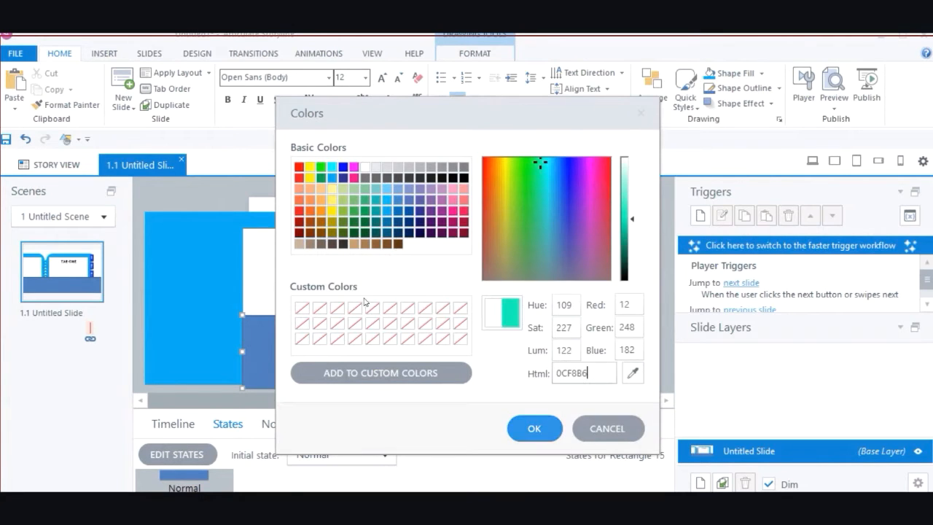
key(Return)
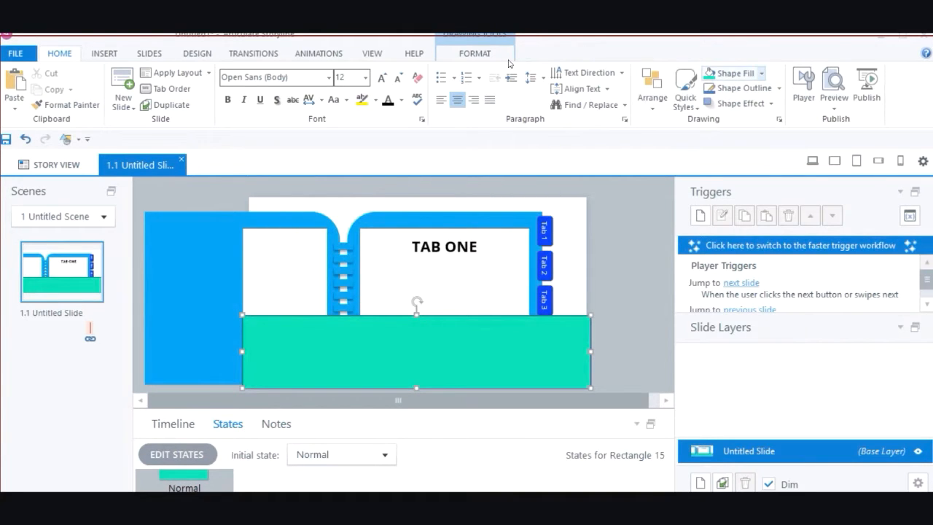
Step: Remove the outline from the green rectangle
click(779, 88)
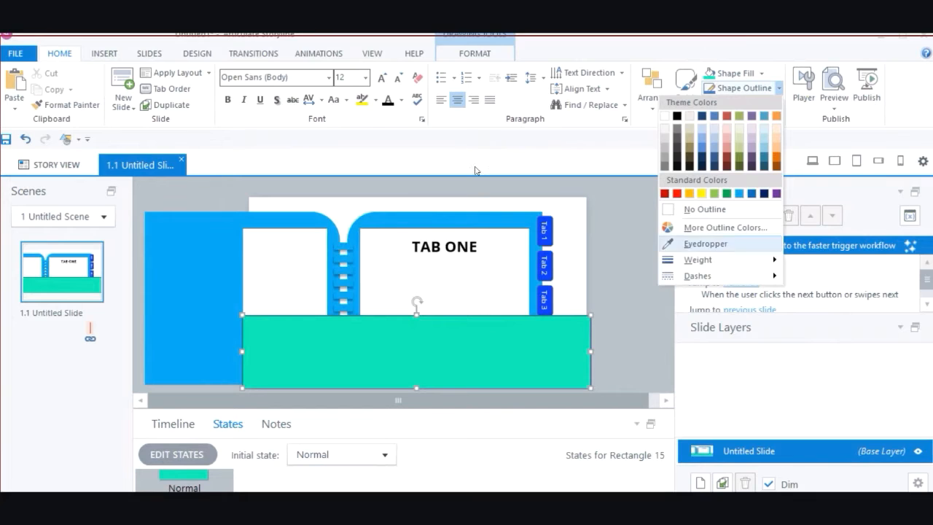
click(705, 210)
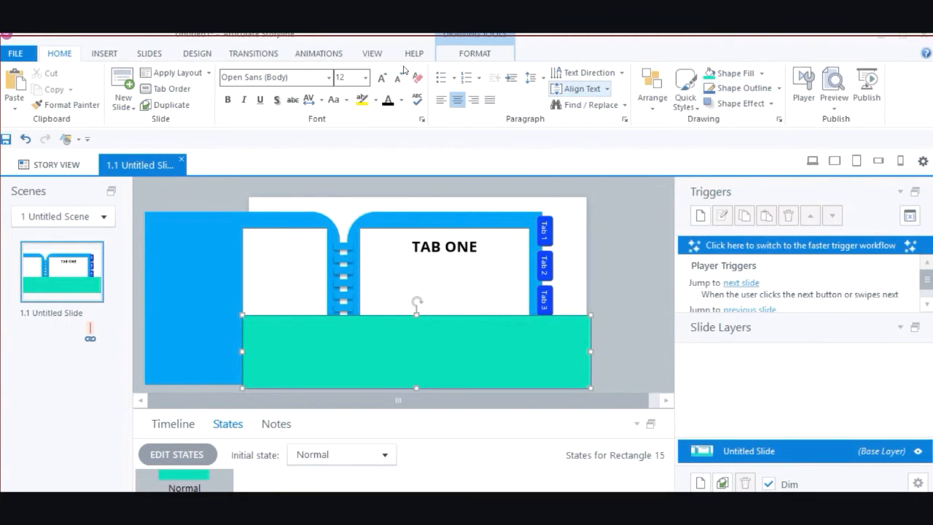
Step: Send the green rectangle behind the notebook and shift it to line up with the slide's right edge
click(653, 91)
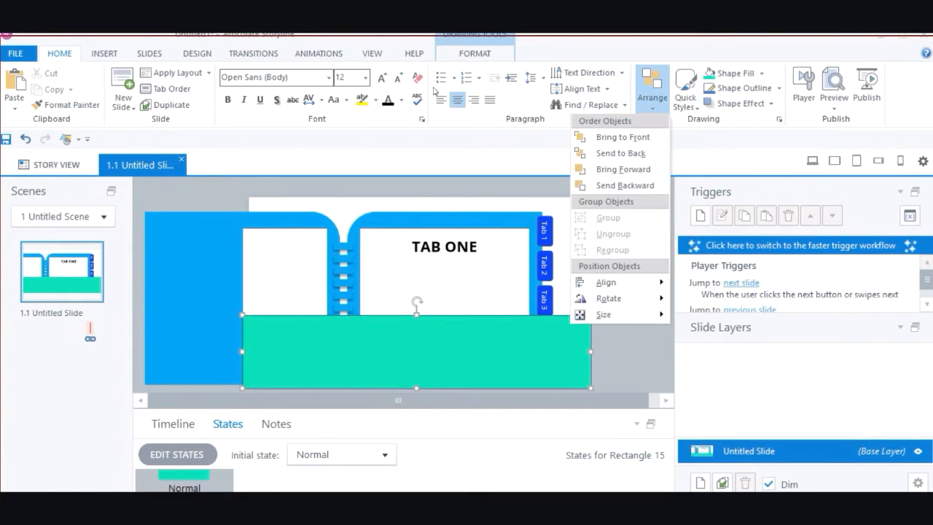
click(620, 153)
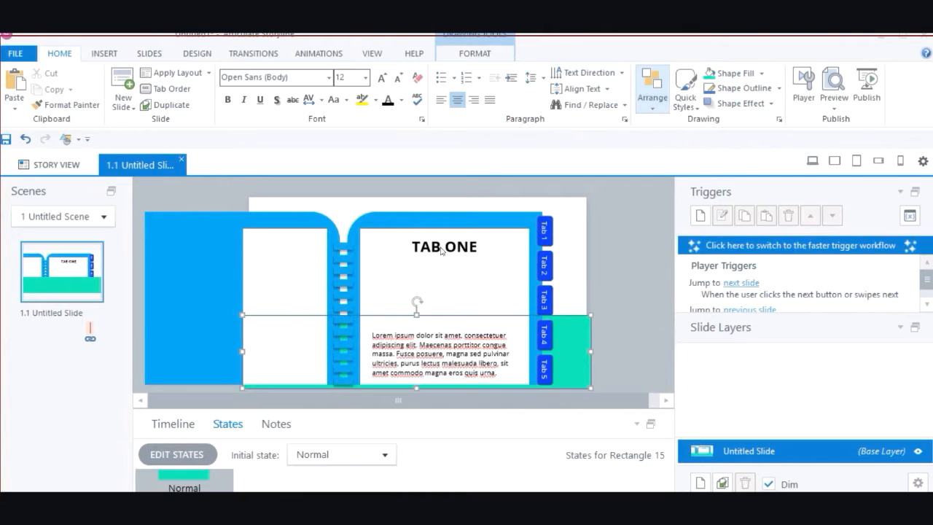
click(637, 321)
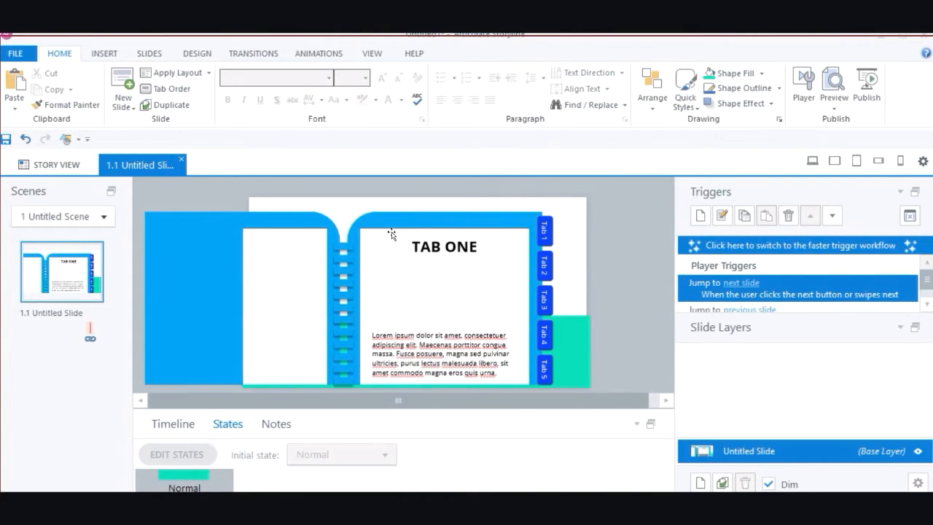
mouse_move(587, 340)
mouse_down()
mouse_move(579, 338)
mouse_move(587, 341)
mouse_up()
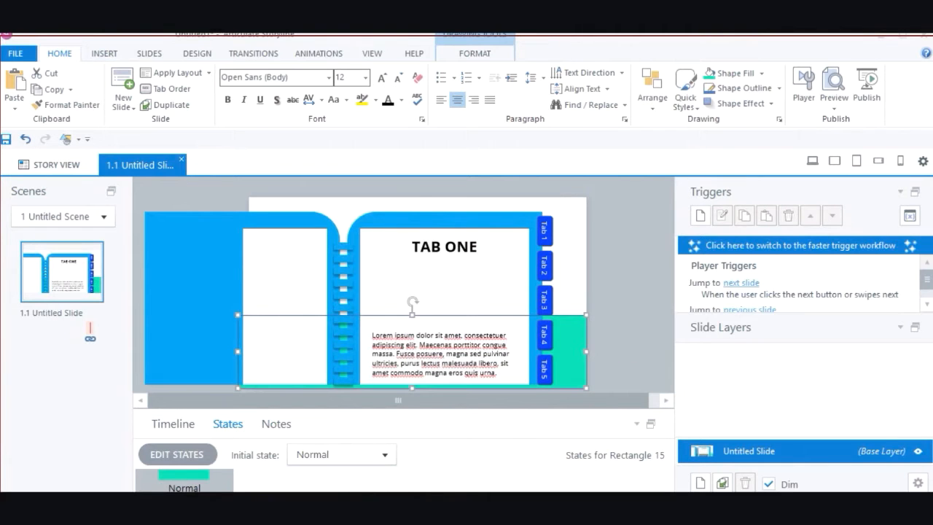
Step: Check the finished notebook preview and the Adobe Color palette, and add a matching cyan rectangle behind the notebook across the slide's upper part
key(F12)
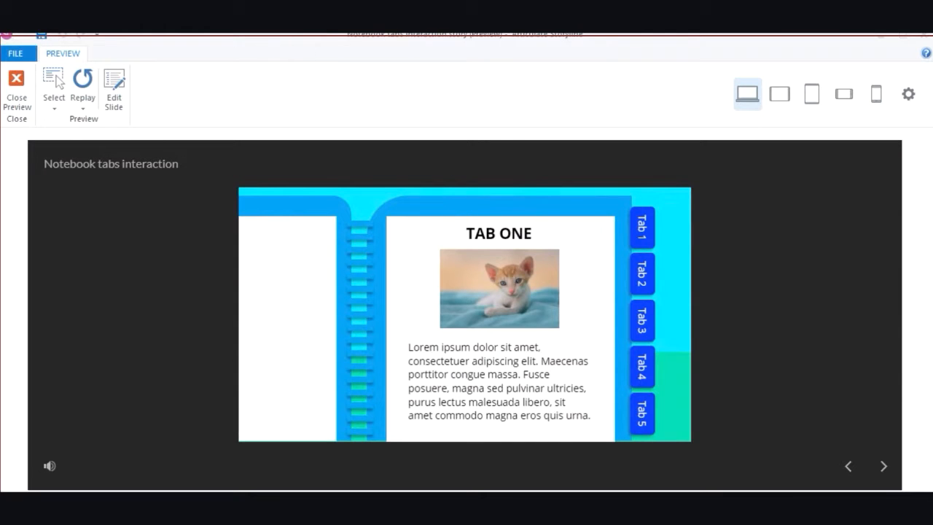
key(alt+Tab)
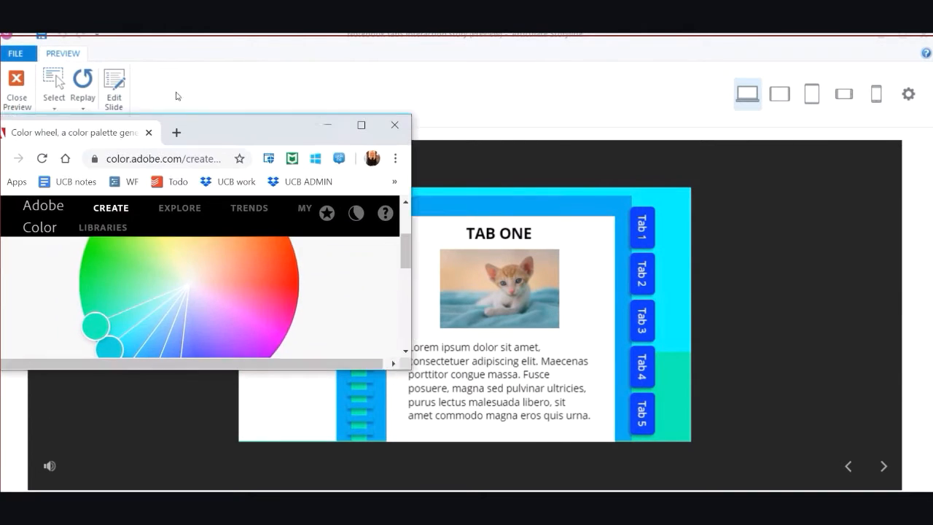
click(385, 113)
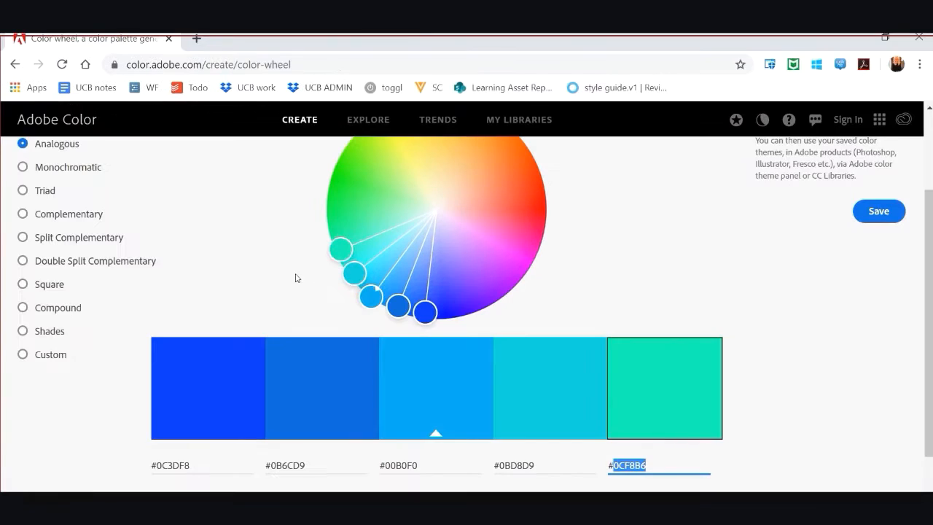
click(350, 287)
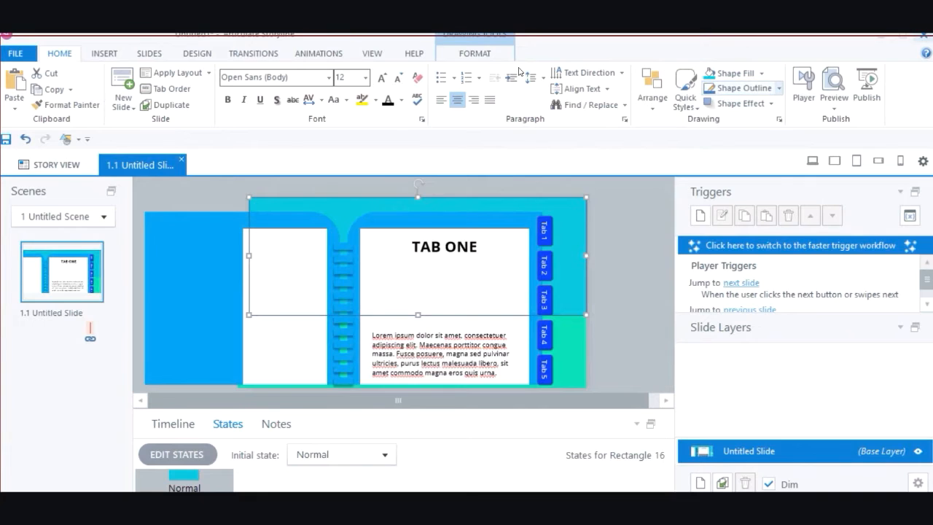
click(420, 240)
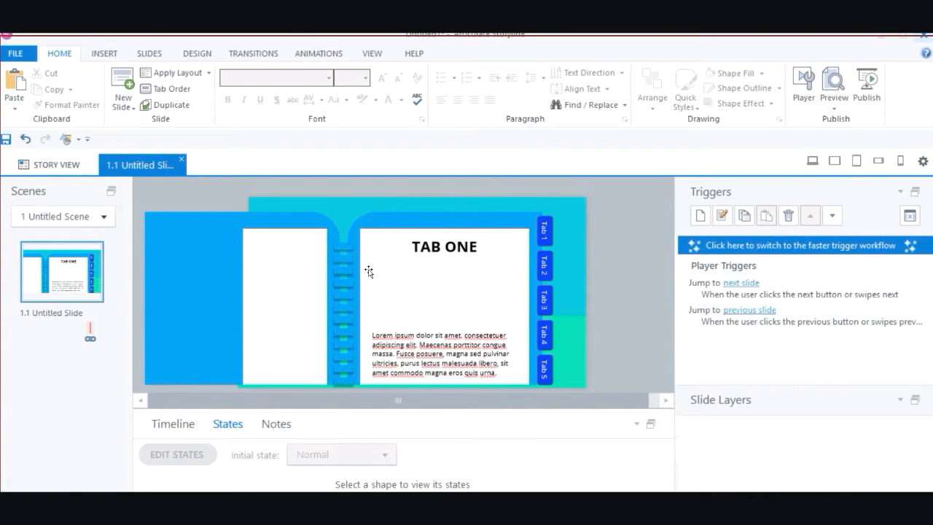
Step: Dismiss the trigger editor without changes and rename the slide's base layer as Baseslide
click(412, 320)
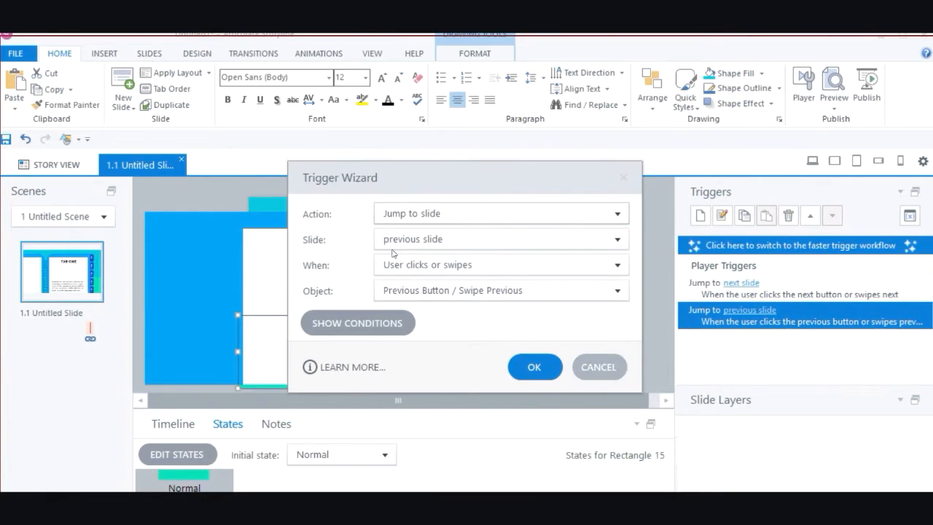
click(599, 367)
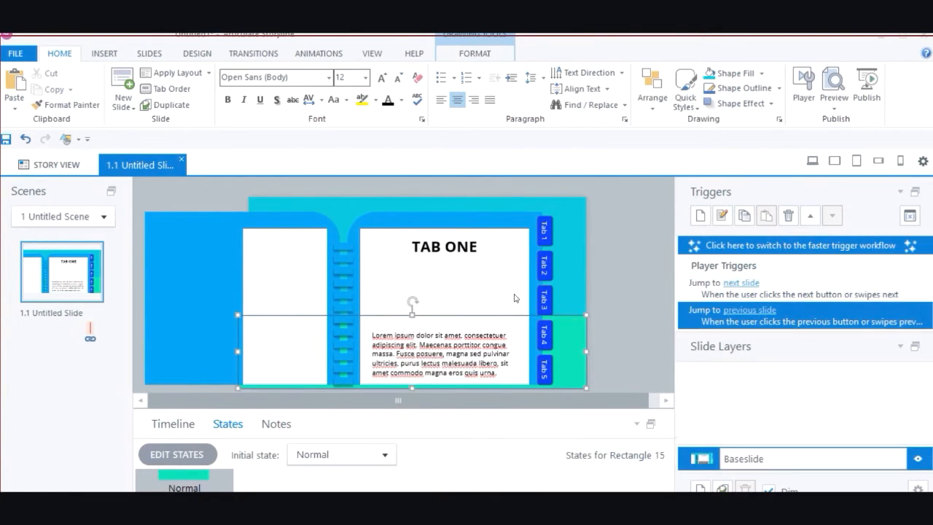
key(Return)
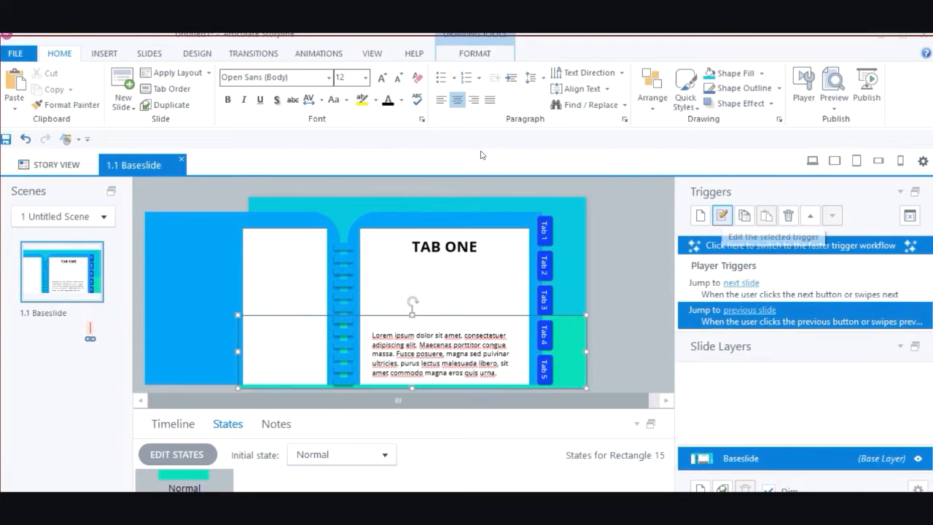
Step: Add a trigger that jumps to slide 1.1 Baseslide when the user clicks Tab1
click(700, 216)
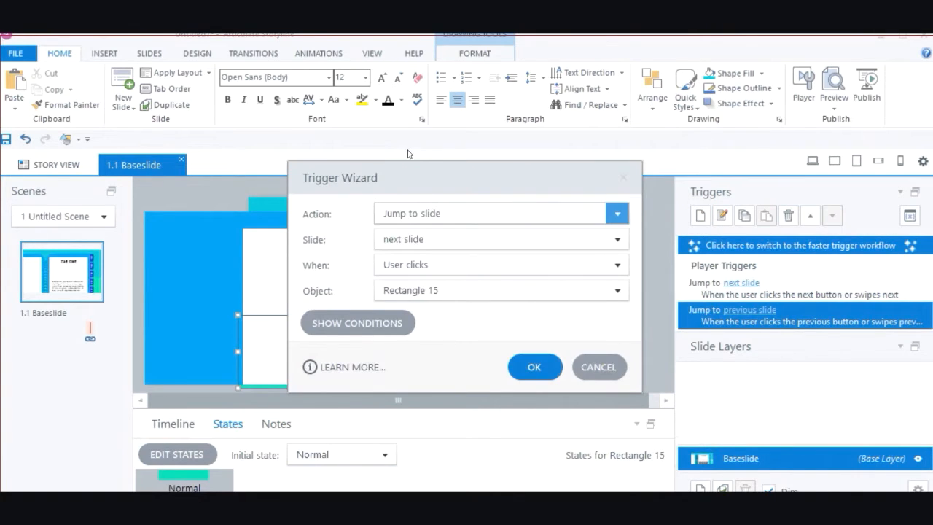
click(618, 214)
scroll(605, 215, down, 1)
click(441, 58)
click(618, 239)
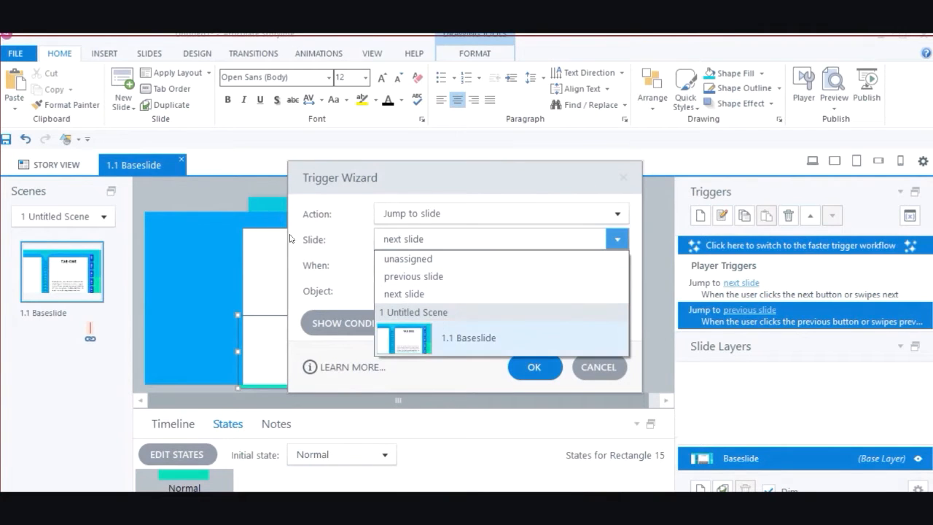
key(Return)
key(Tab)
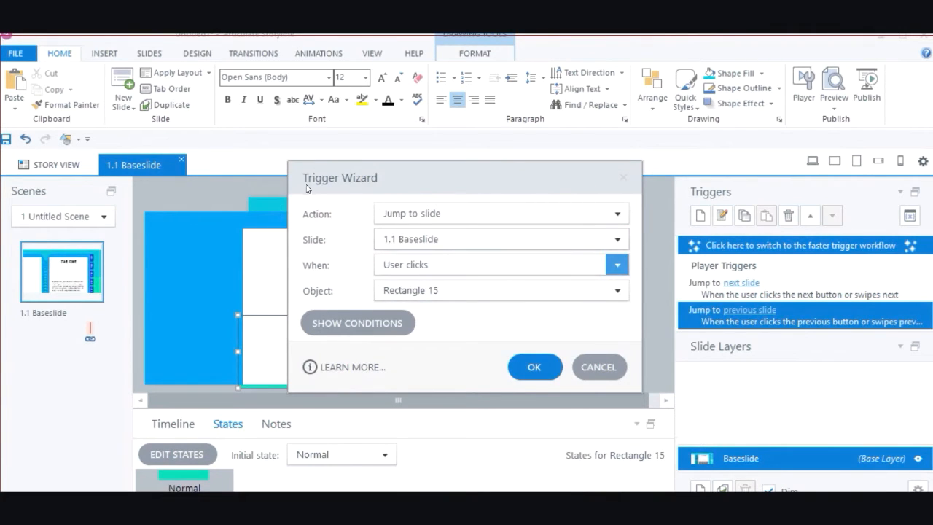
click(618, 290)
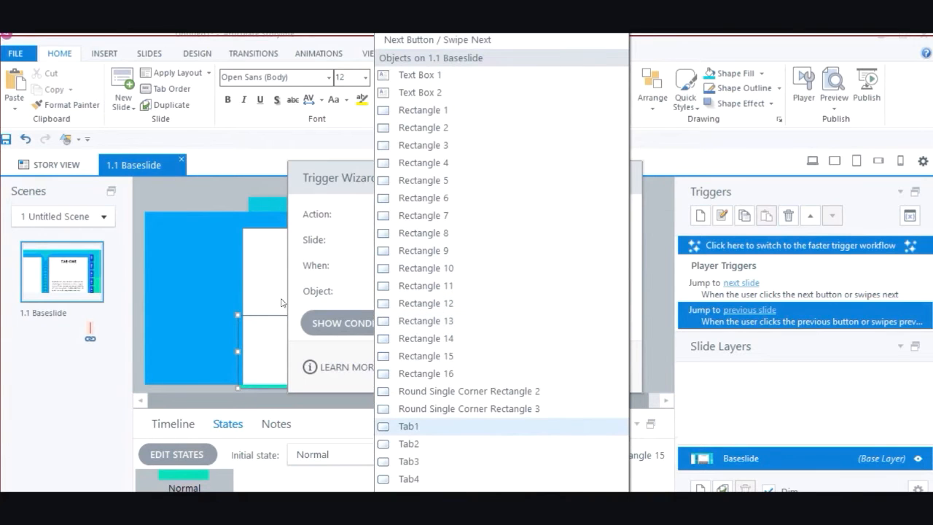
key(Return)
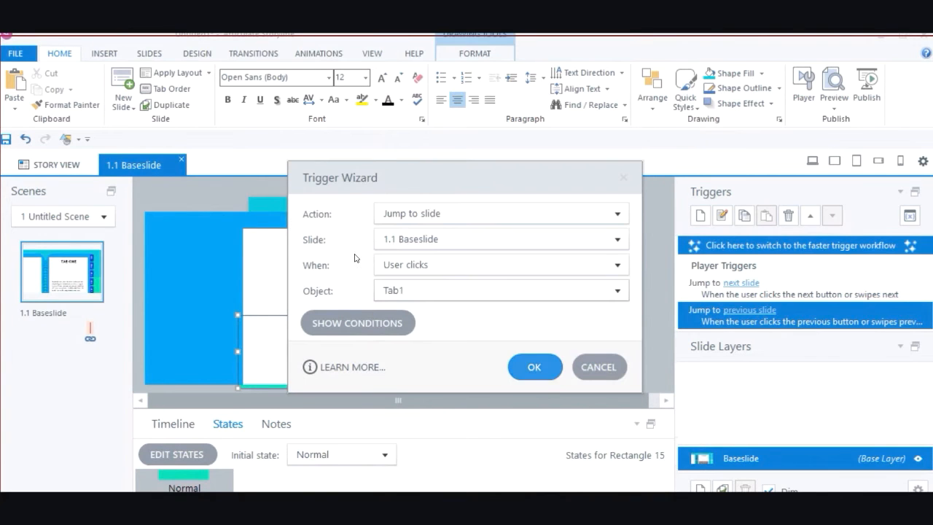
key(Return)
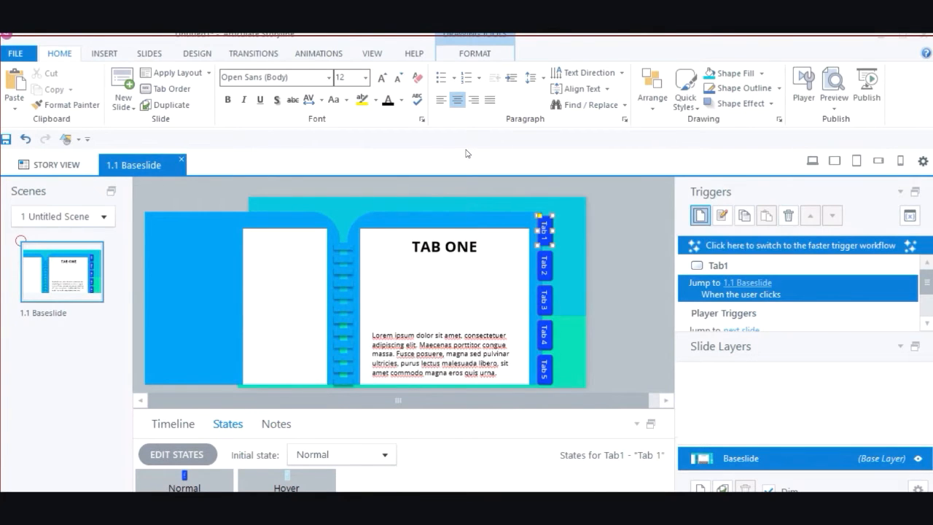
Step: Add a trigger that shows an unassigned layer when the user clicks Tab2, and duplicate it for Tab3
click(617, 214)
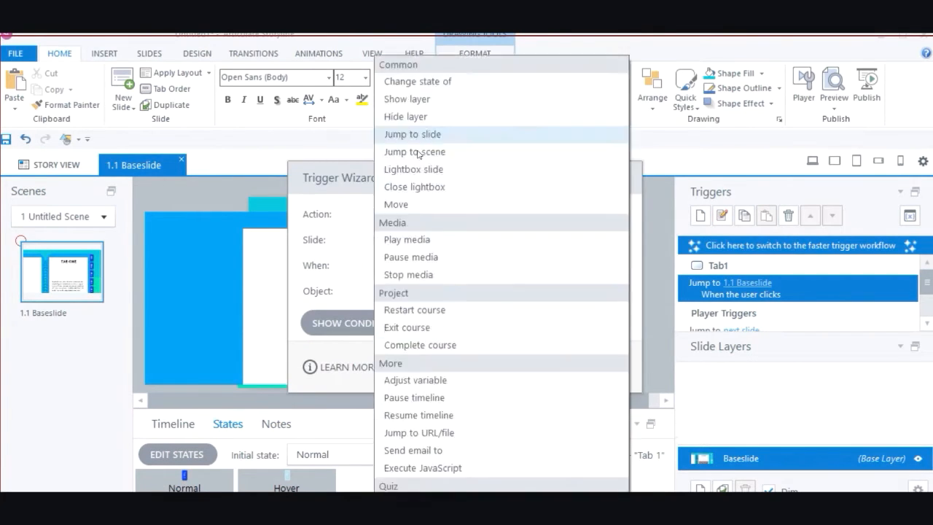
click(338, 49)
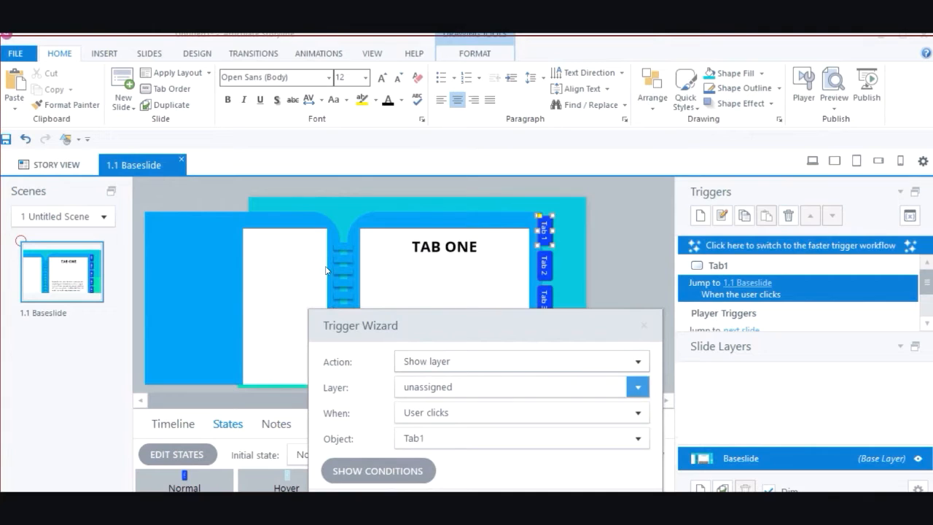
click(638, 387)
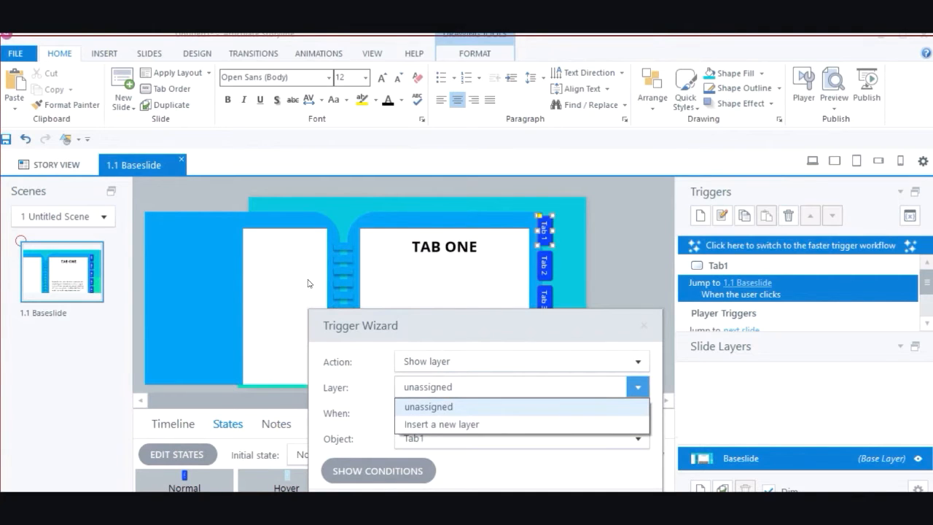
click(429, 407)
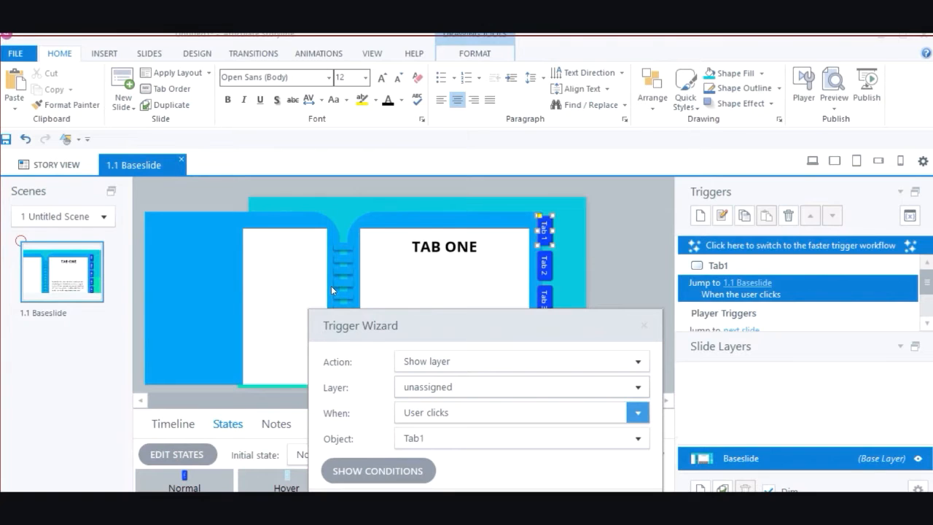
click(638, 413)
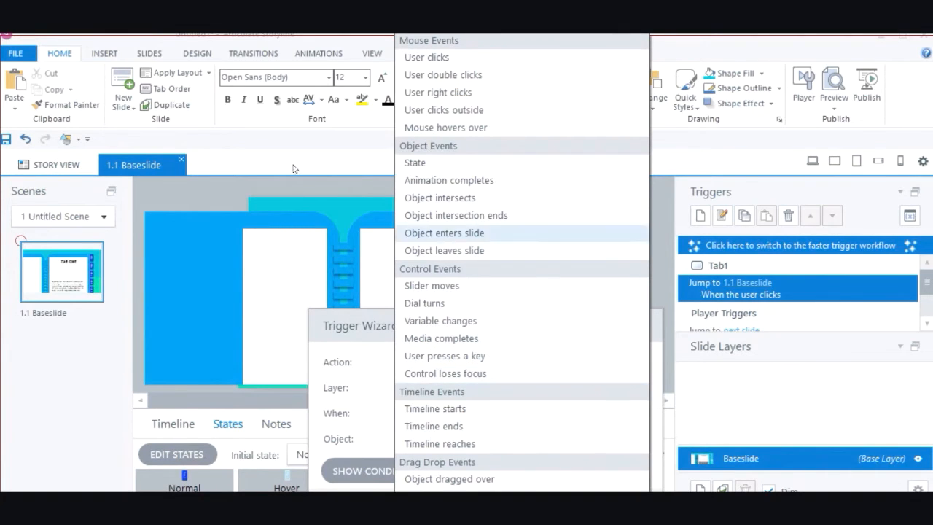
scroll(323, 268, down, 5)
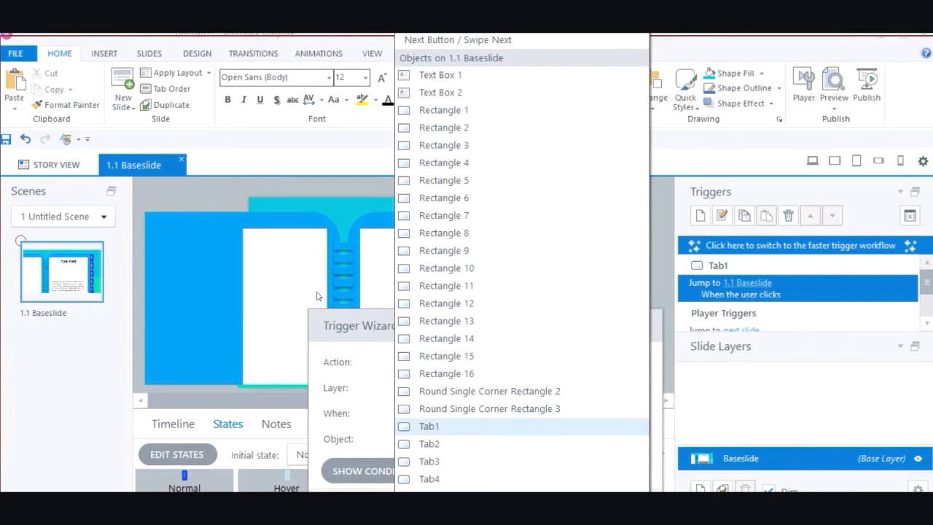
key(Return)
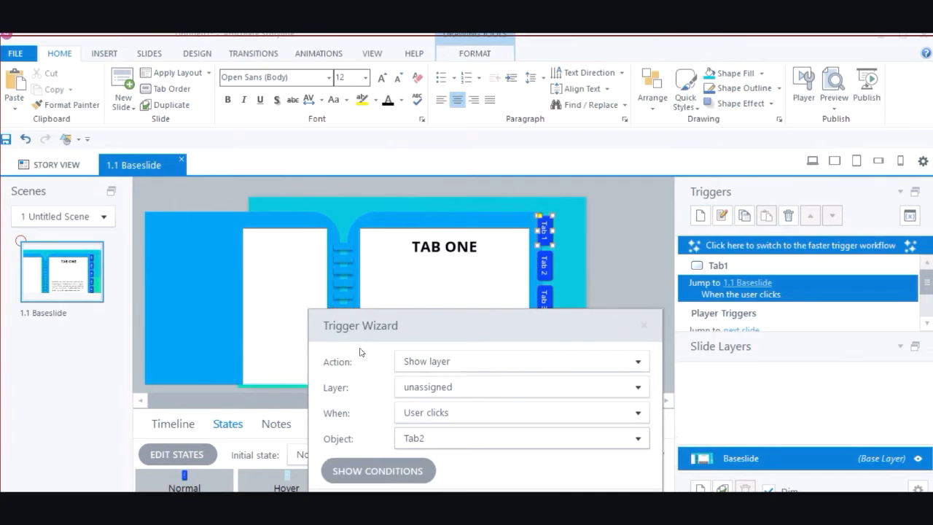
key(Return)
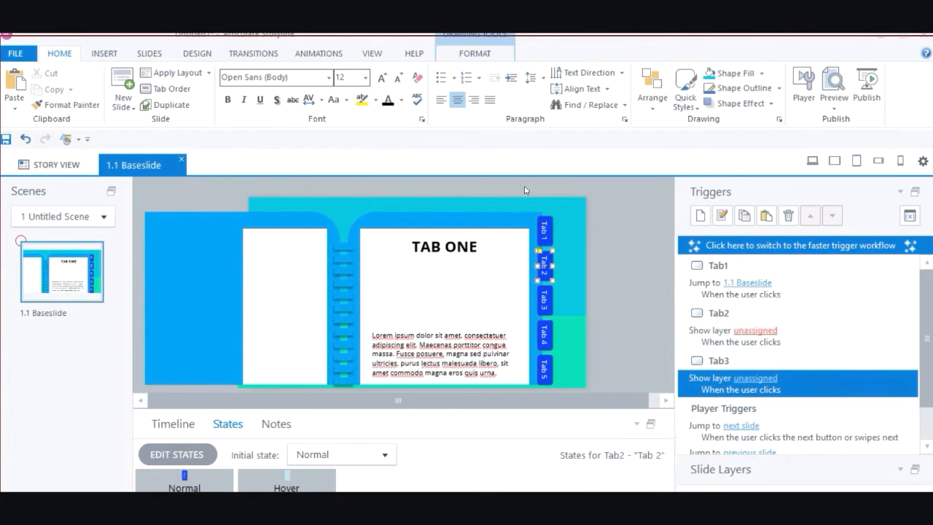
Step: Paste another copy of the Show layer trigger and set its object to Tab4, keeping User clicks as the event
click(544, 300)
click(766, 215)
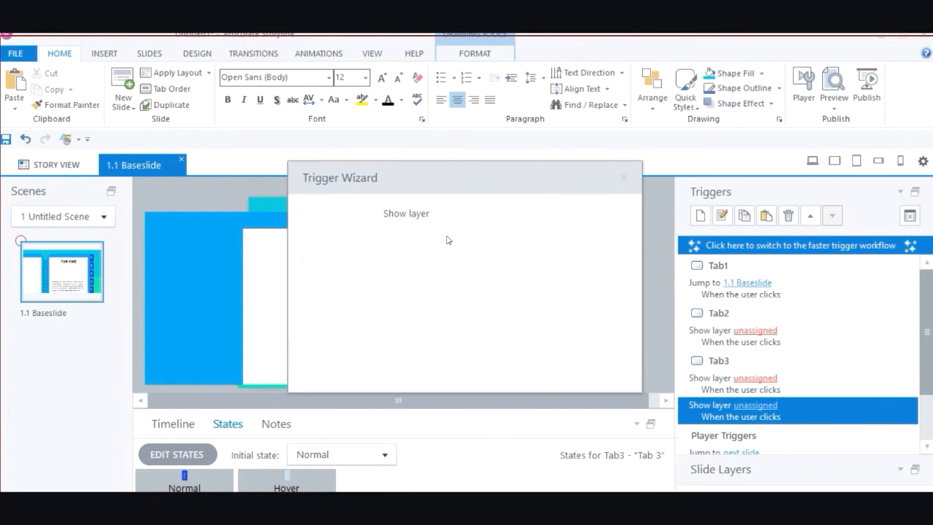
key(Tab)
key(Tab)
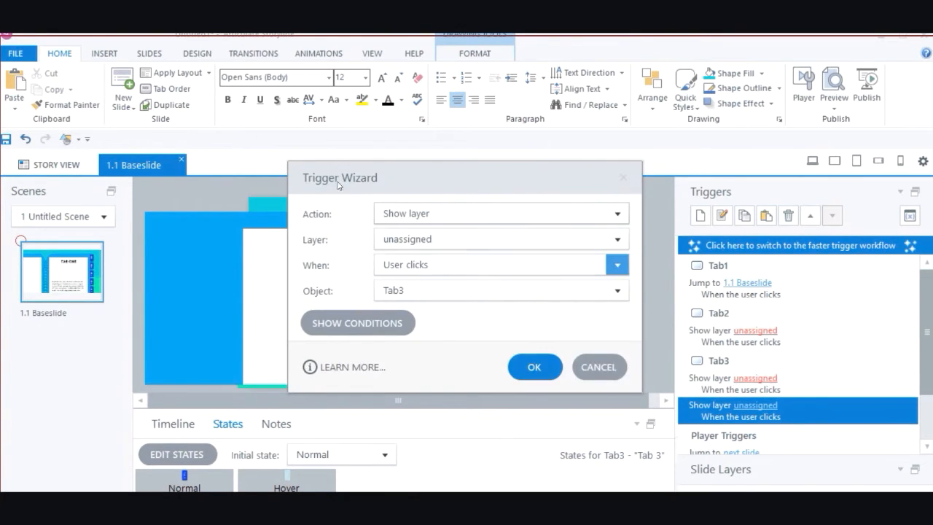
key(alt+Down)
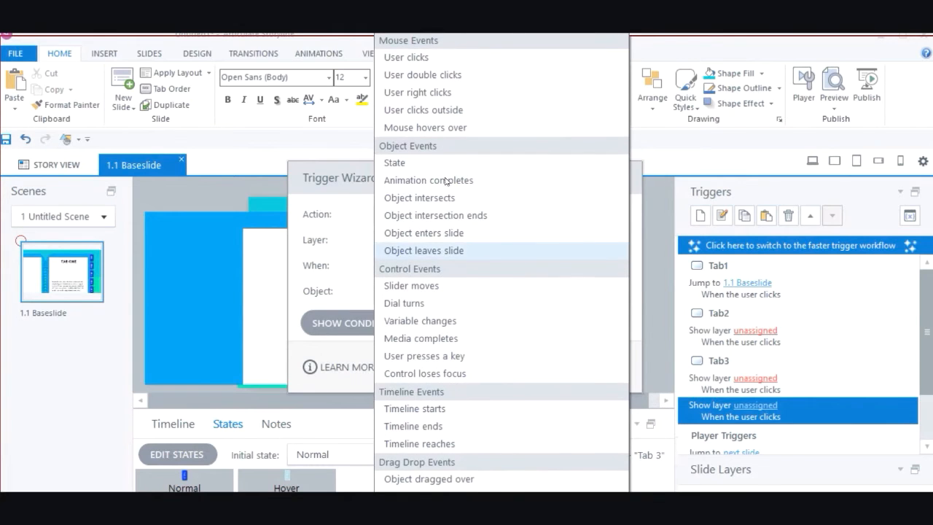
key(Escape)
key(Tab)
key(alt+Down)
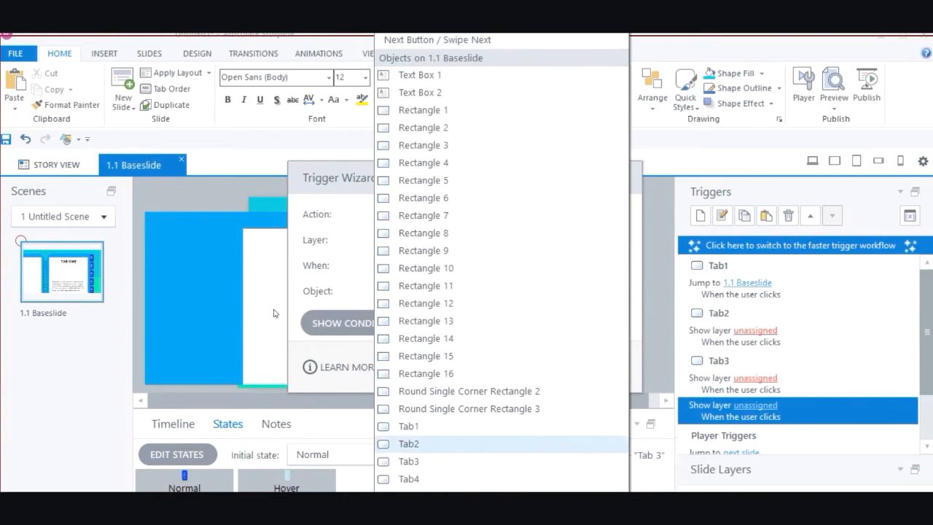
key(Down)
key(Return)
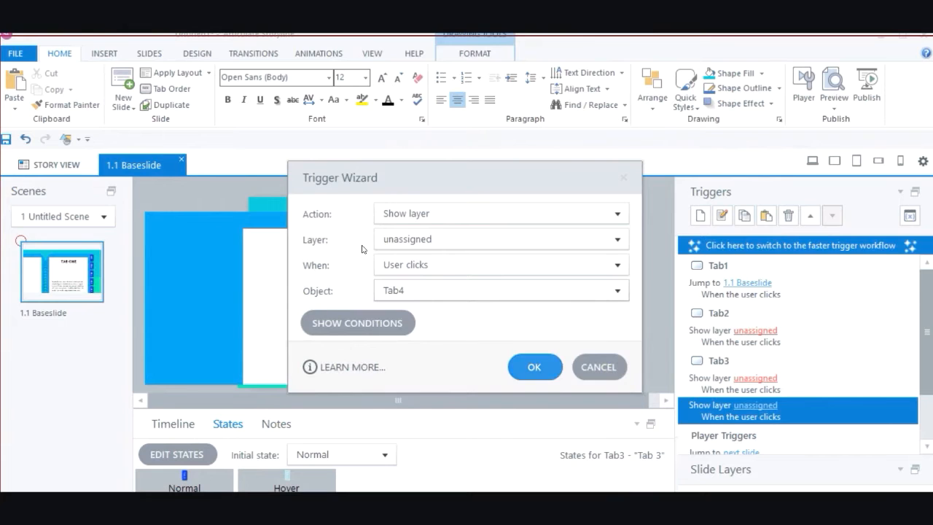
key(Return)
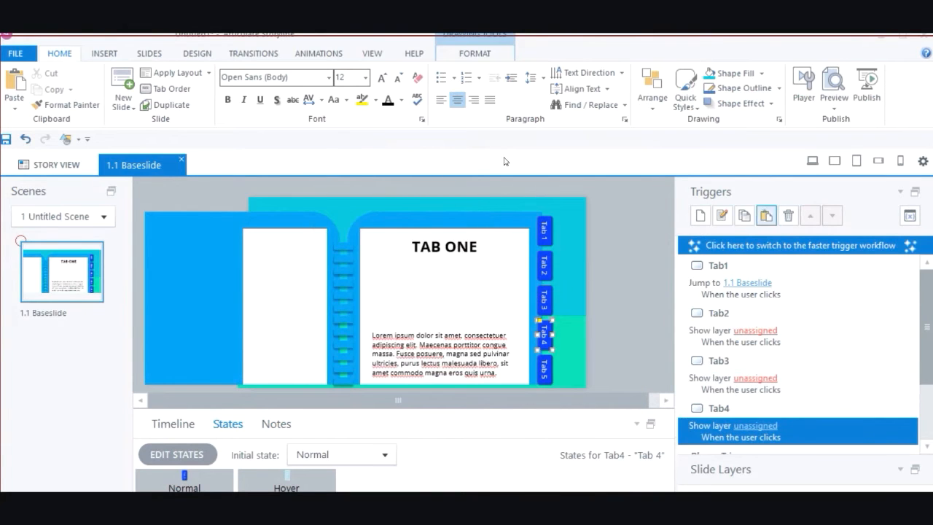
Step: Paste another copy of the Show layer trigger and set its object to Tab5, keeping User clicks as the event
key(ctrl+c)
key(ctrl+v)
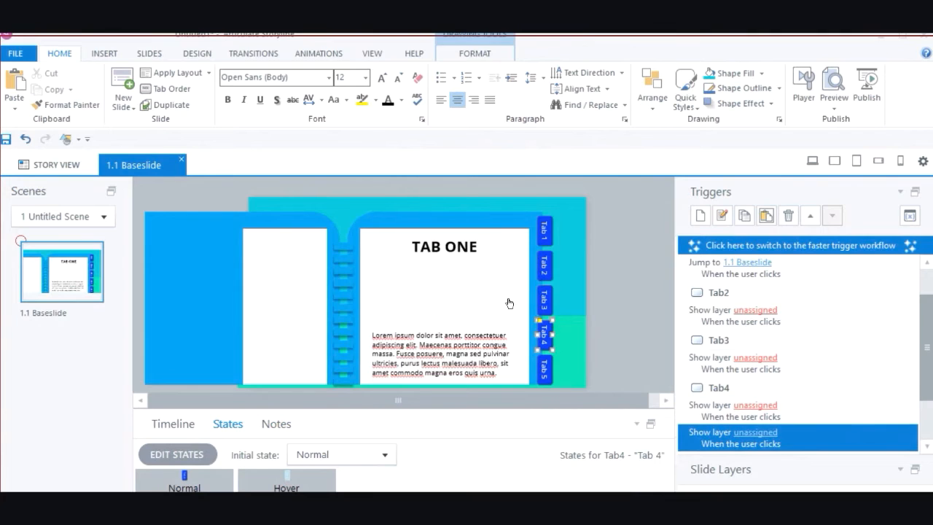
key(Return)
key(Tab)
key(Tab)
key(Tab)
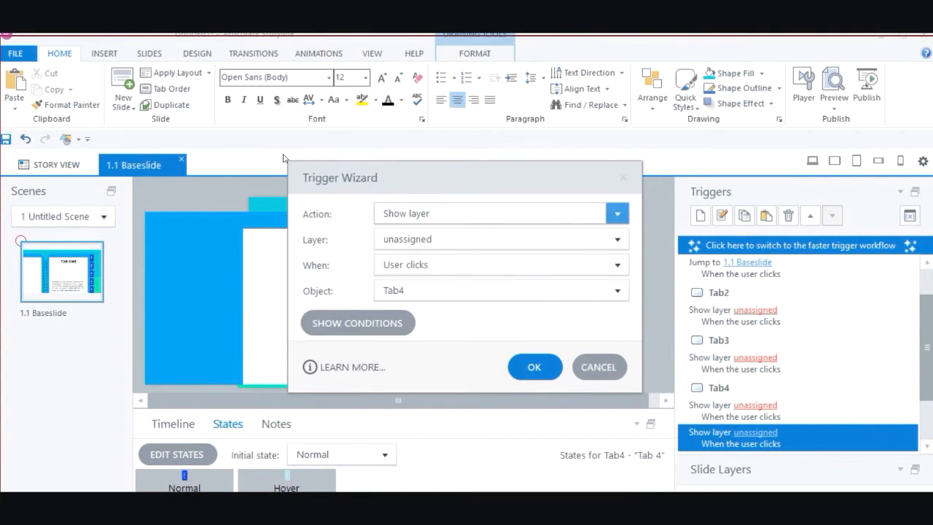
key(Tab)
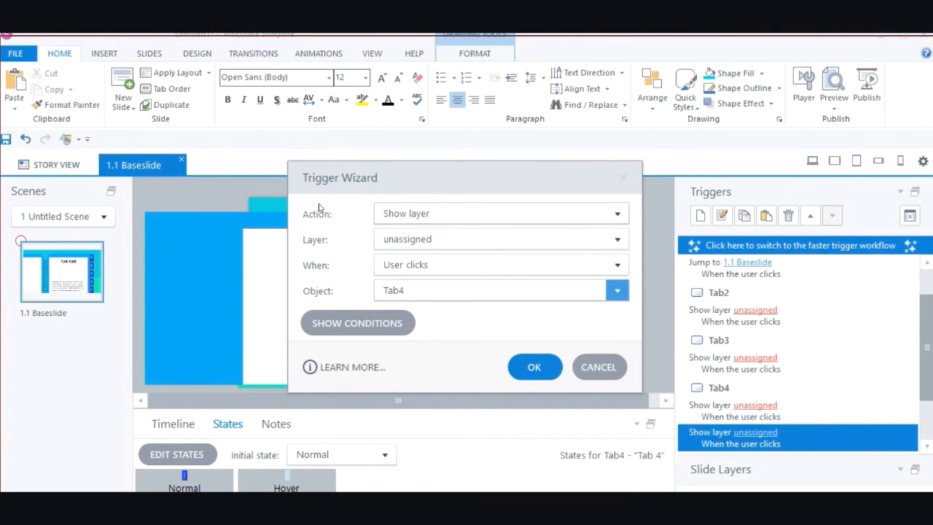
key(alt+Down)
key(Down)
key(Down)
key(Down)
key(Down)
key(Down)
key(Down)
key(Down)
key(Down)
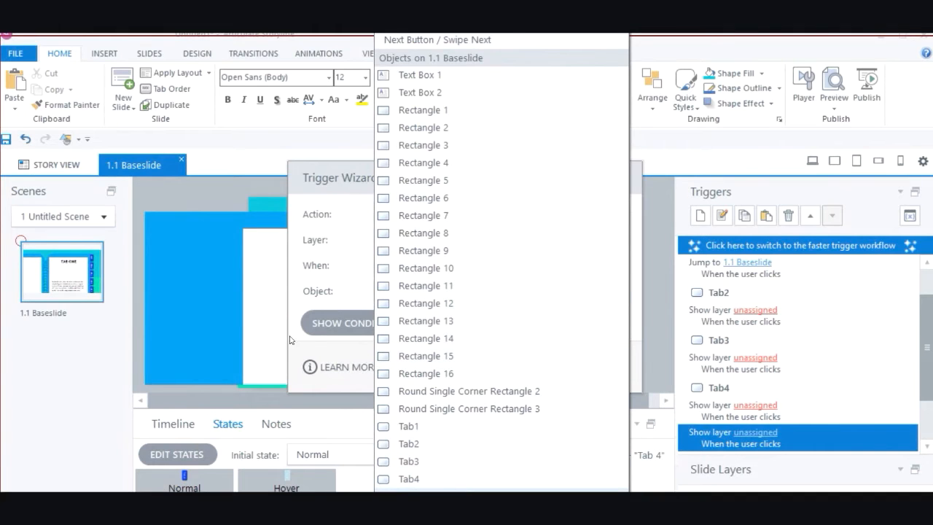
key(Return)
key(Return)
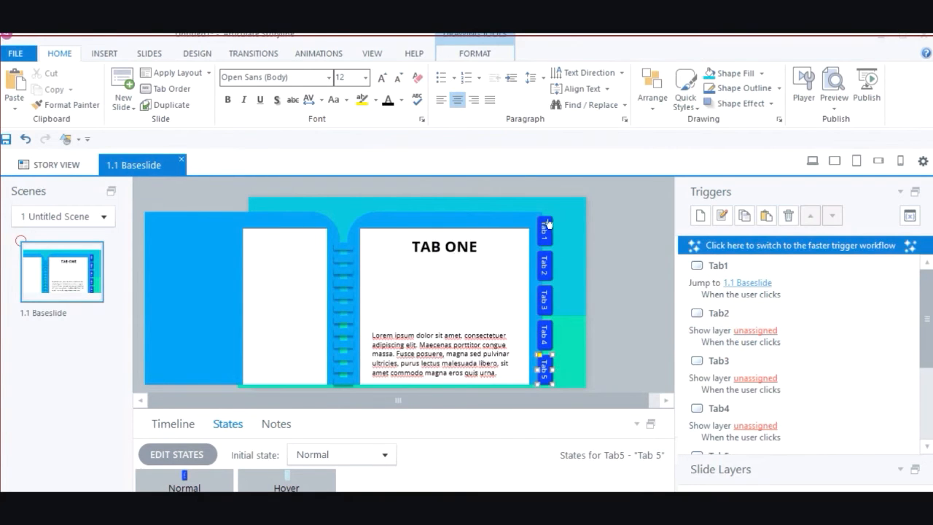
Step: Copy all objects from the base layer into a new slide layer and name that layer Tab2
click(403, 250)
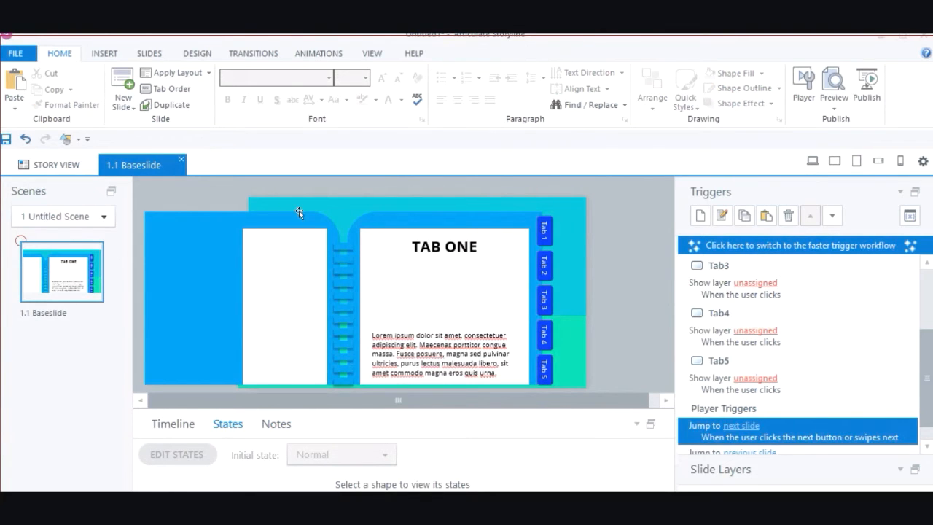
key(ctrl+a)
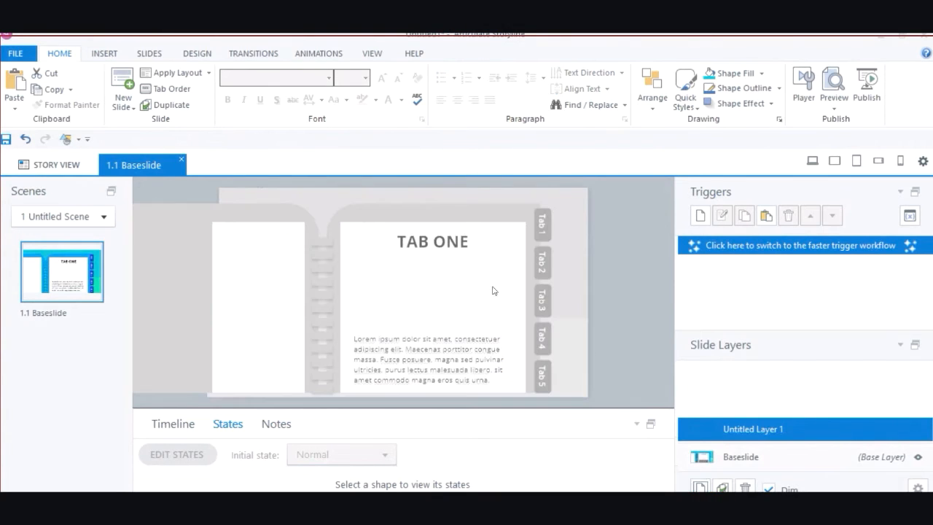
key(ctrl+v)
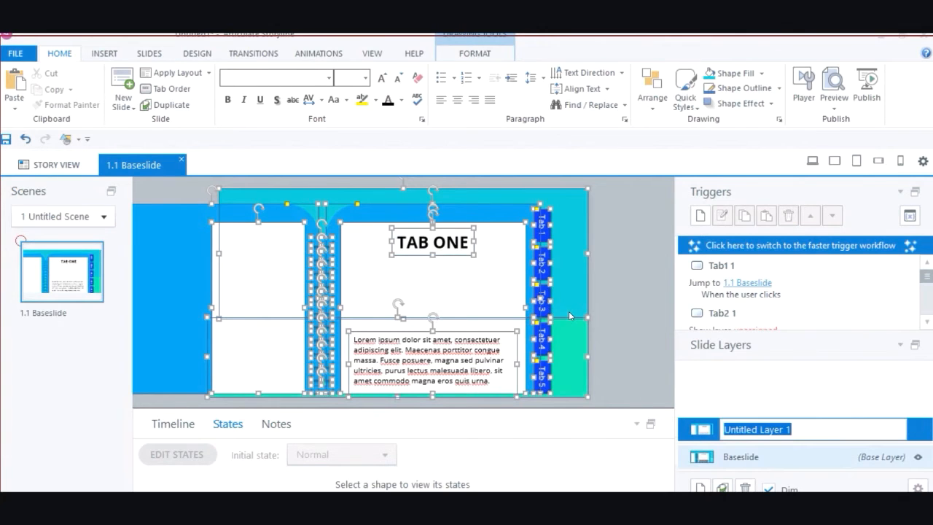
text(Tab2)
key(Return)
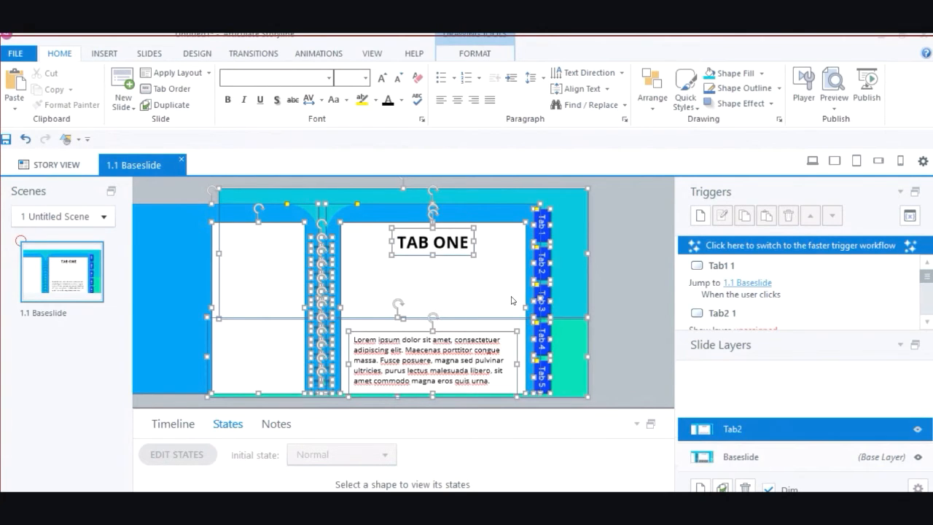
Step: Duplicate the Tab2 layer for the remaining tabs and name the copies Tab3, Tab4 and Tab5
right_click(687, 430)
key(Return)
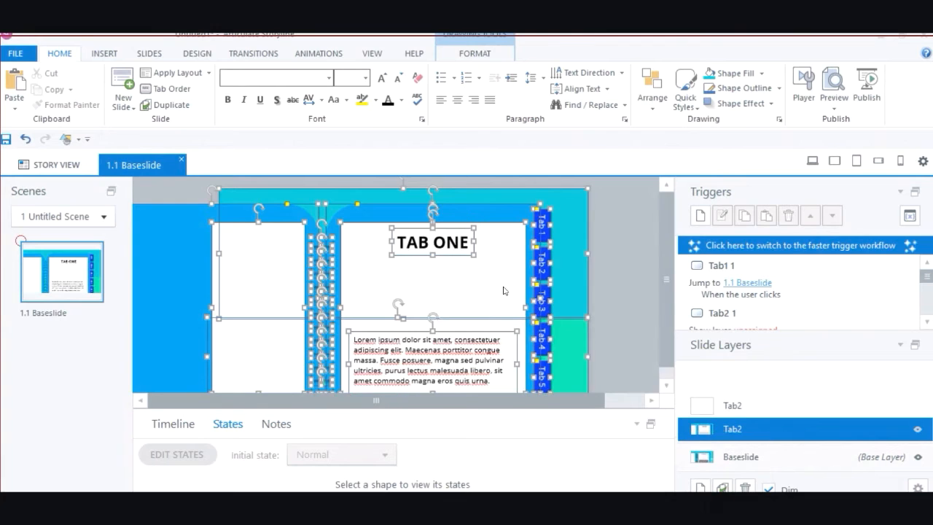
double_click(751, 405)
click(754, 406)
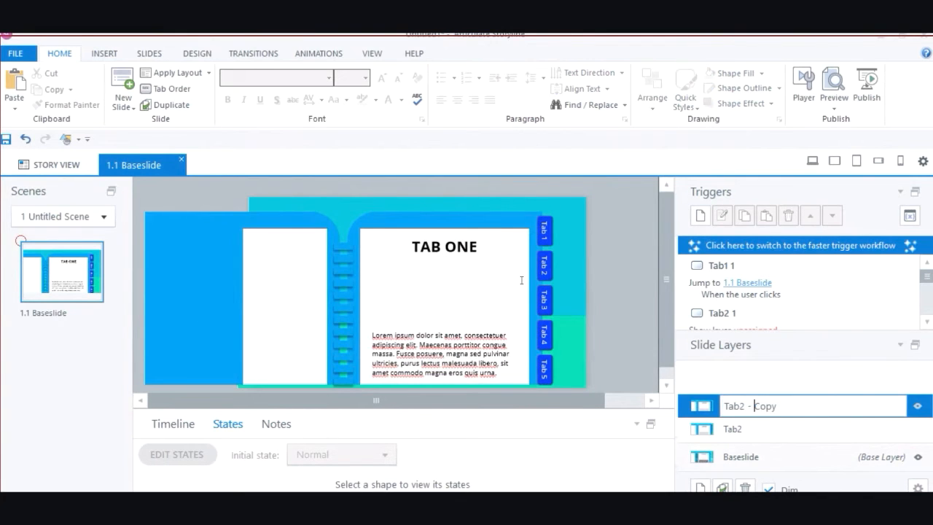
drag(785, 406, 745, 405)
text(3)
key(Return)
right_click(731, 406)
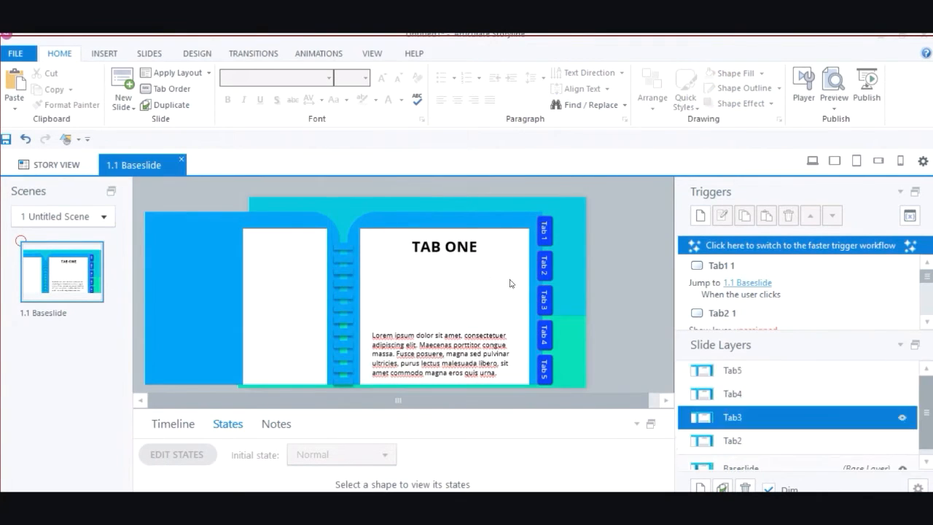